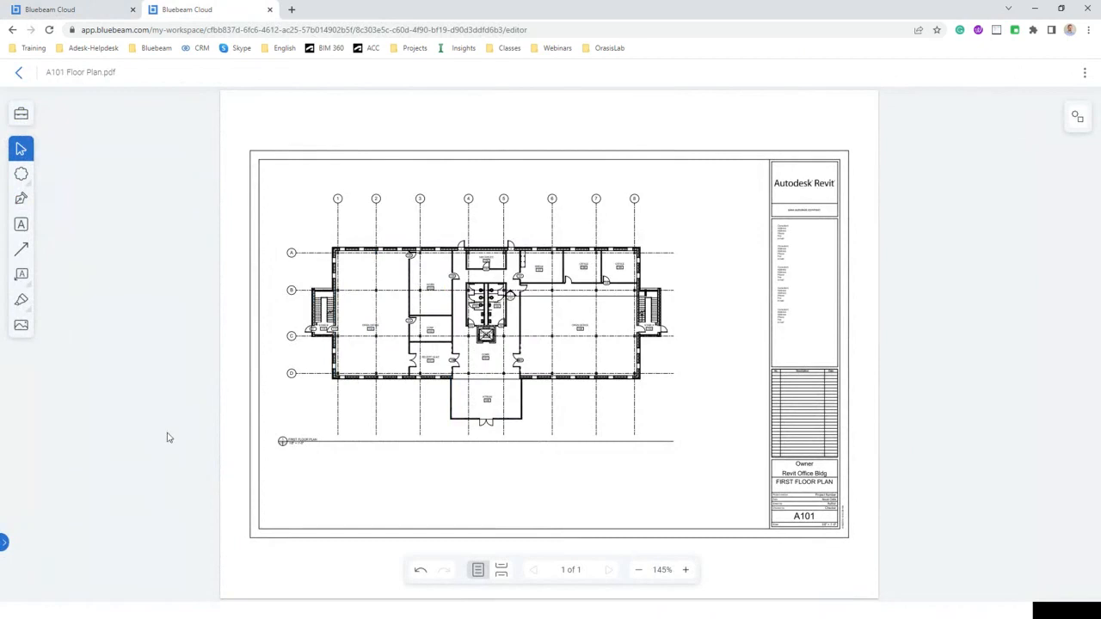
# - Return to the workspace and open the Bluebeam Cloud project from the project list
pyautogui.click(92, 17)
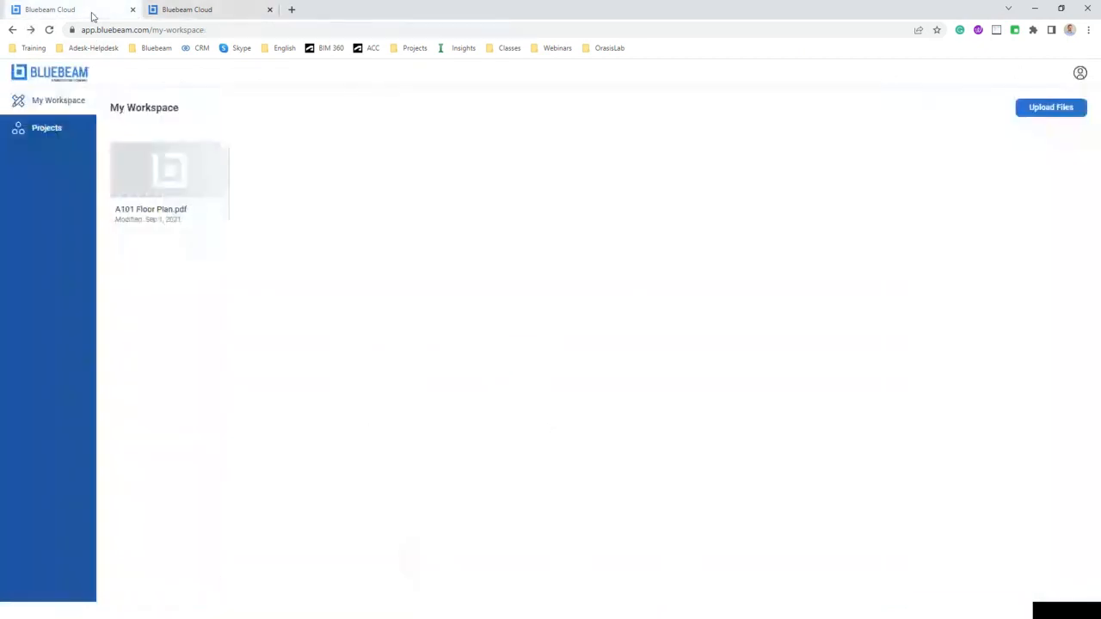
pyautogui.click(50, 130)
pyautogui.click(168, 181)
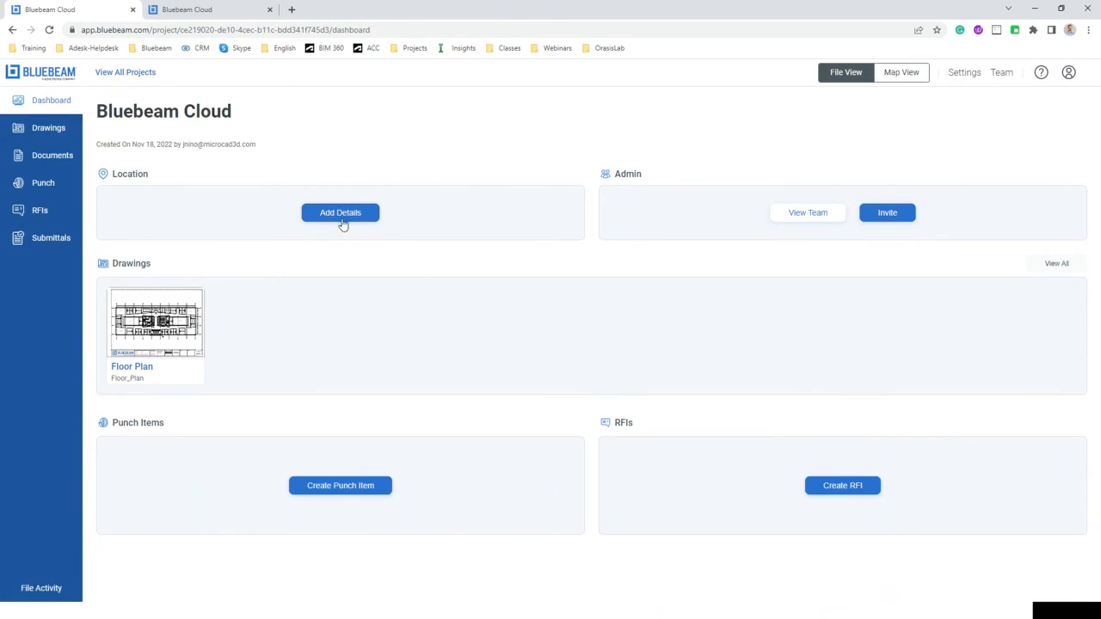
# - Examine the email, permission level and group options for inviting a user to the project, without sending an invitation
pyautogui.click(813, 218)
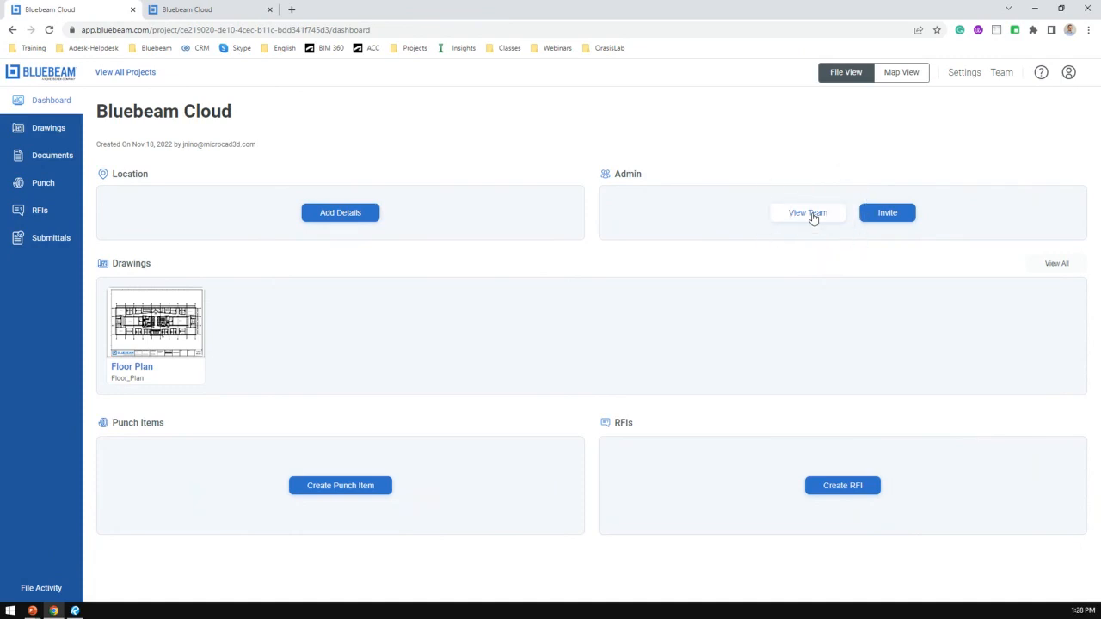
pyautogui.click(867, 217)
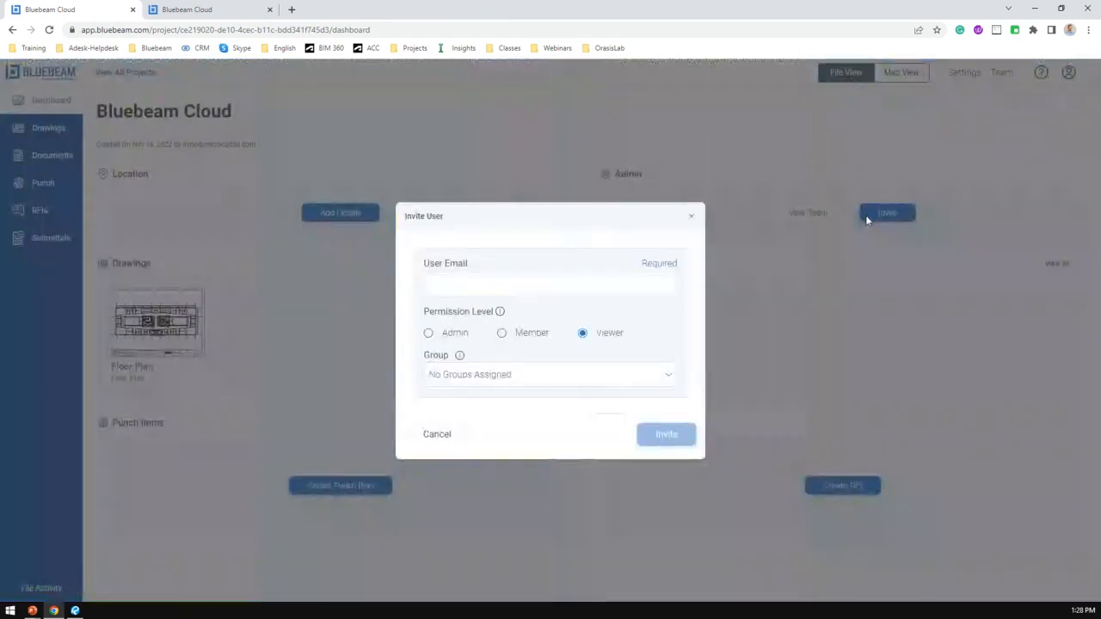
pyautogui.click(569, 283)
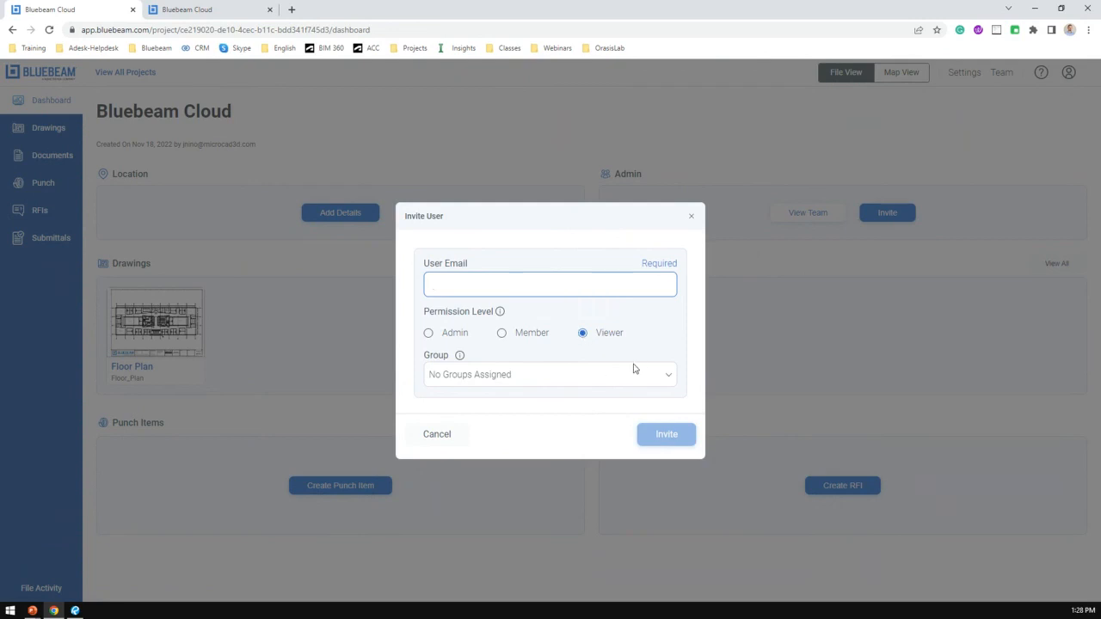
pyautogui.click(693, 219)
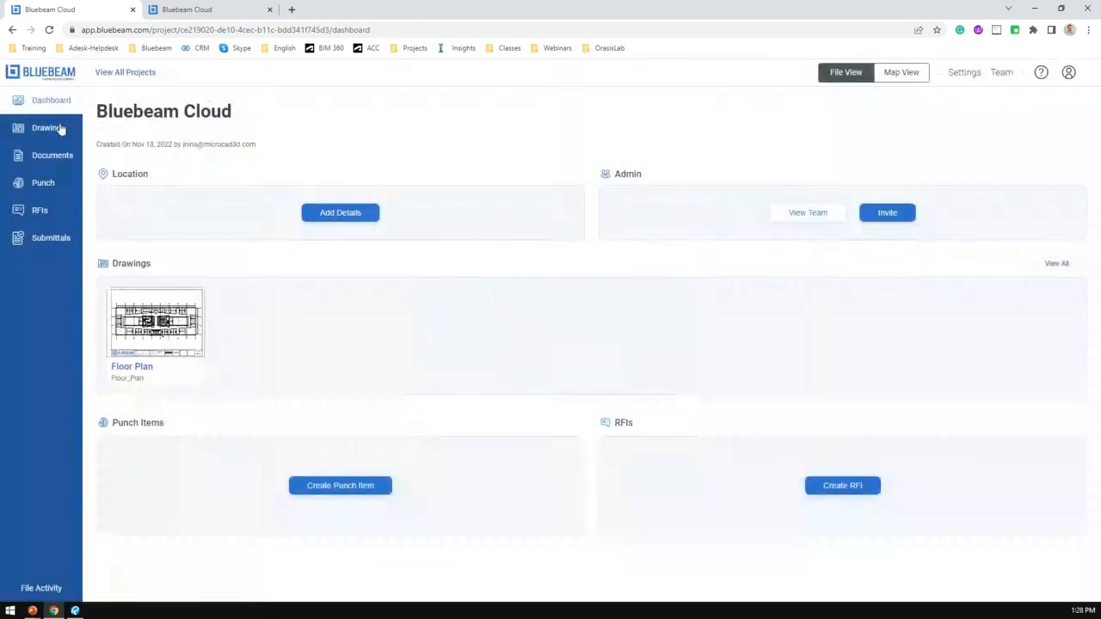
# - View the project's Drawings, Documents, Punch, RFIs and Submittals sections one after another
pyautogui.click(59, 127)
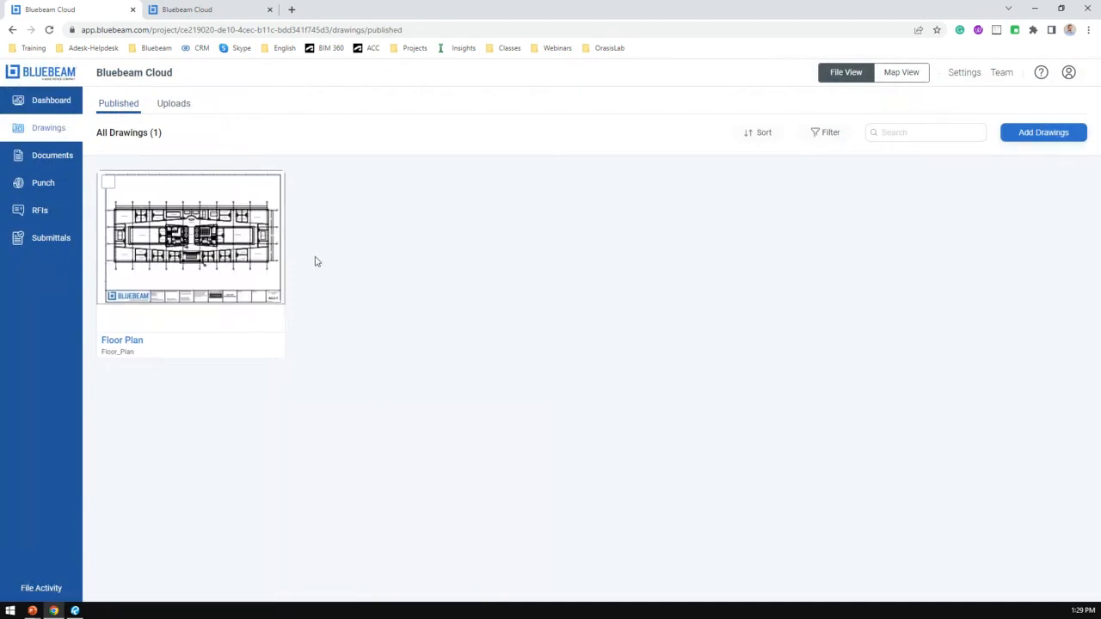
pyautogui.click(62, 162)
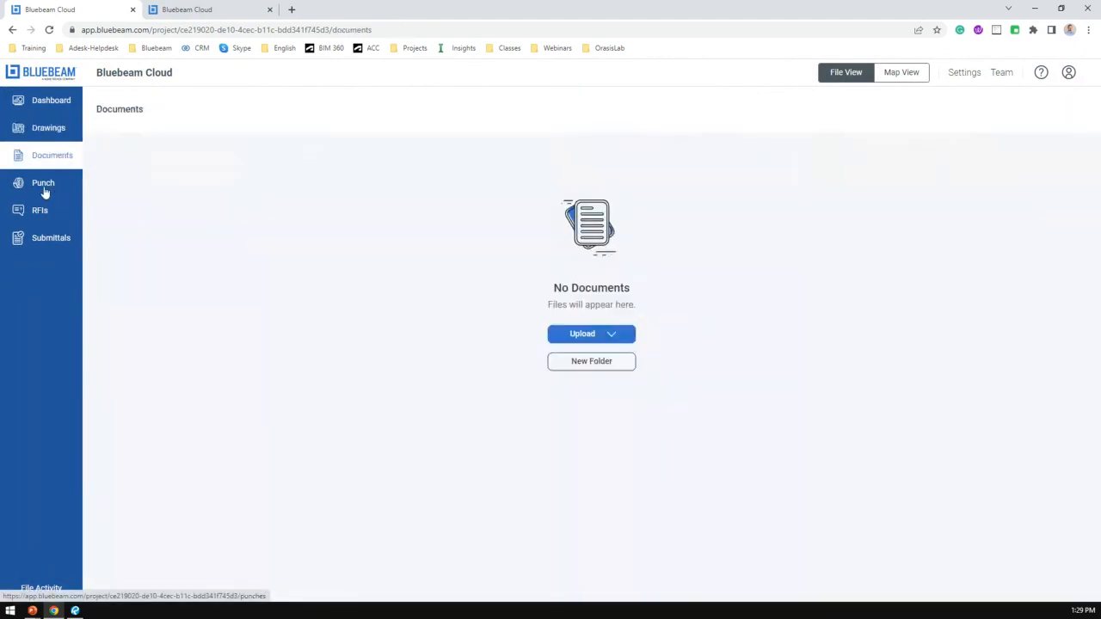
pyautogui.click(44, 191)
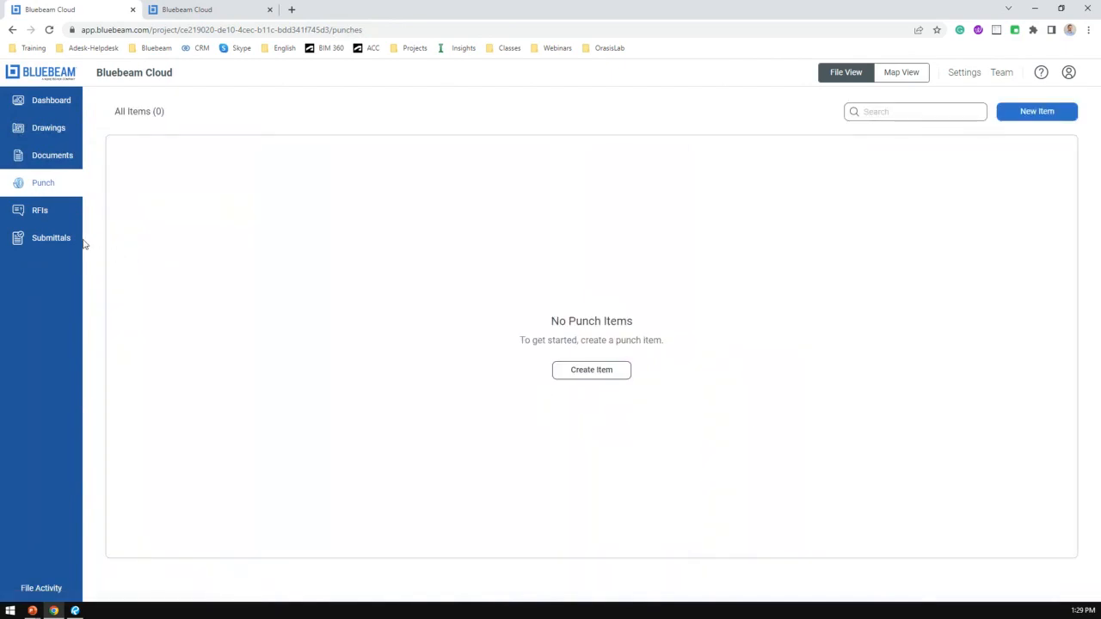
pyautogui.click(41, 215)
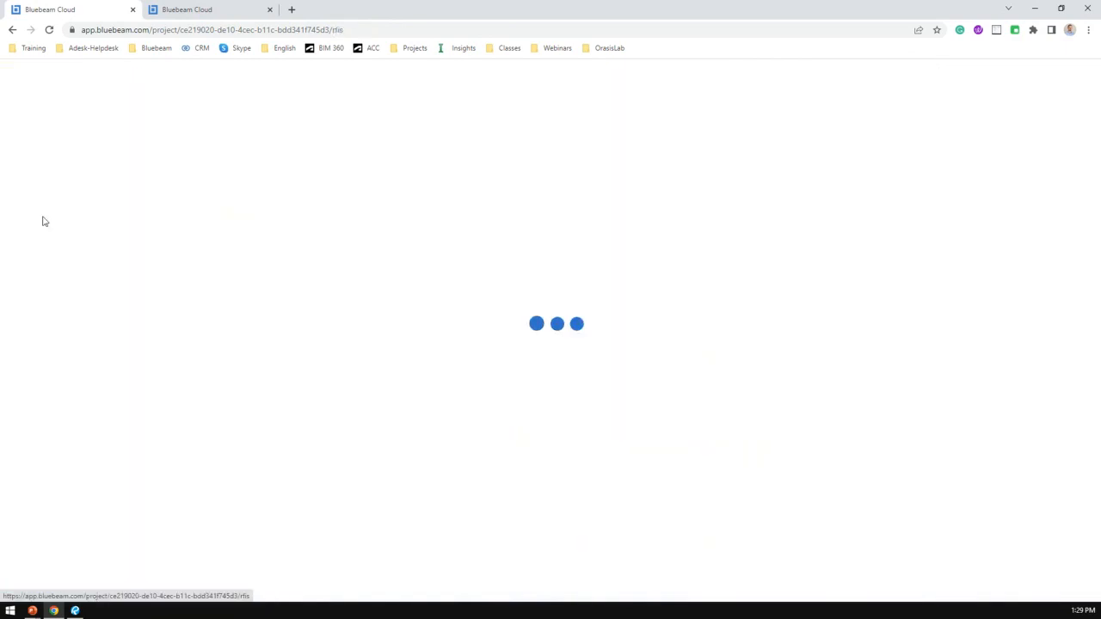
pyautogui.click(52, 240)
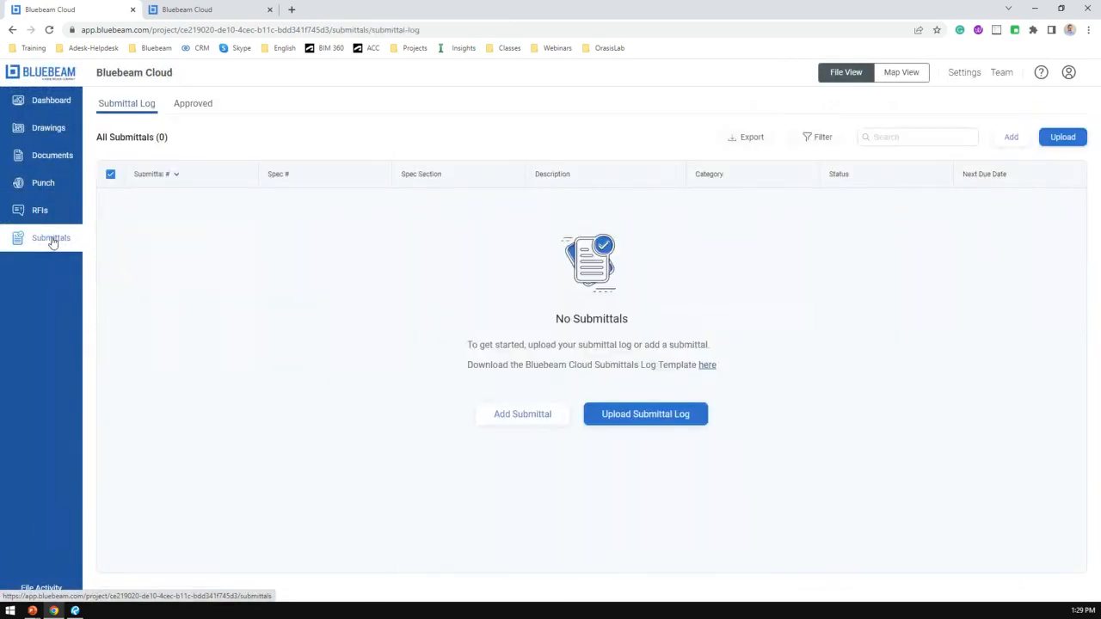
# - View the project's details settings and its available third-party storage integrations
pyautogui.click(964, 74)
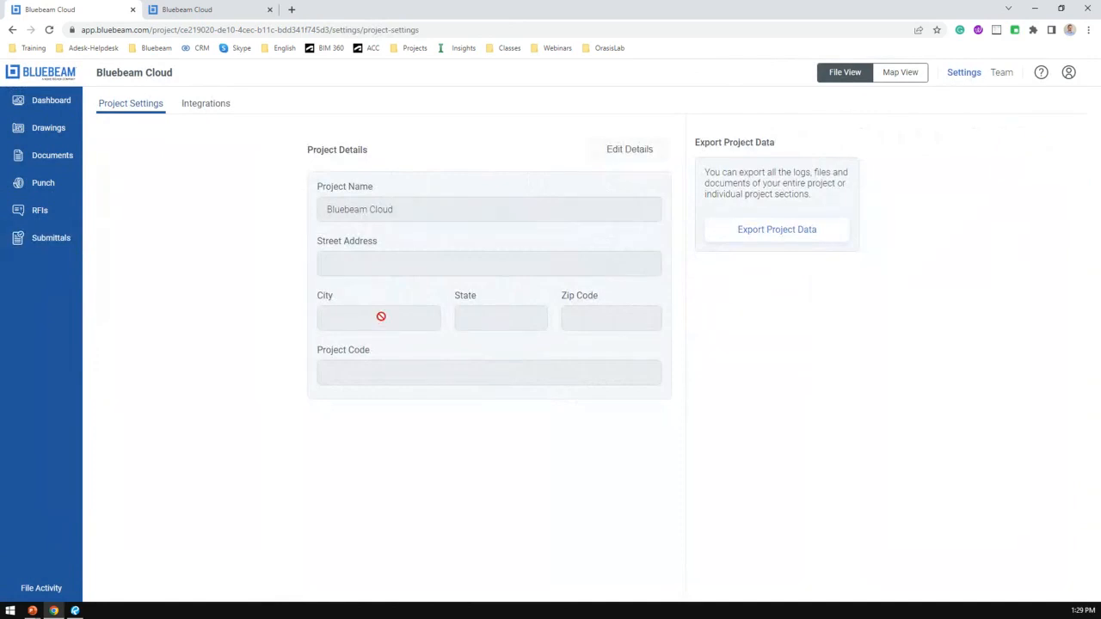
pyautogui.click(202, 112)
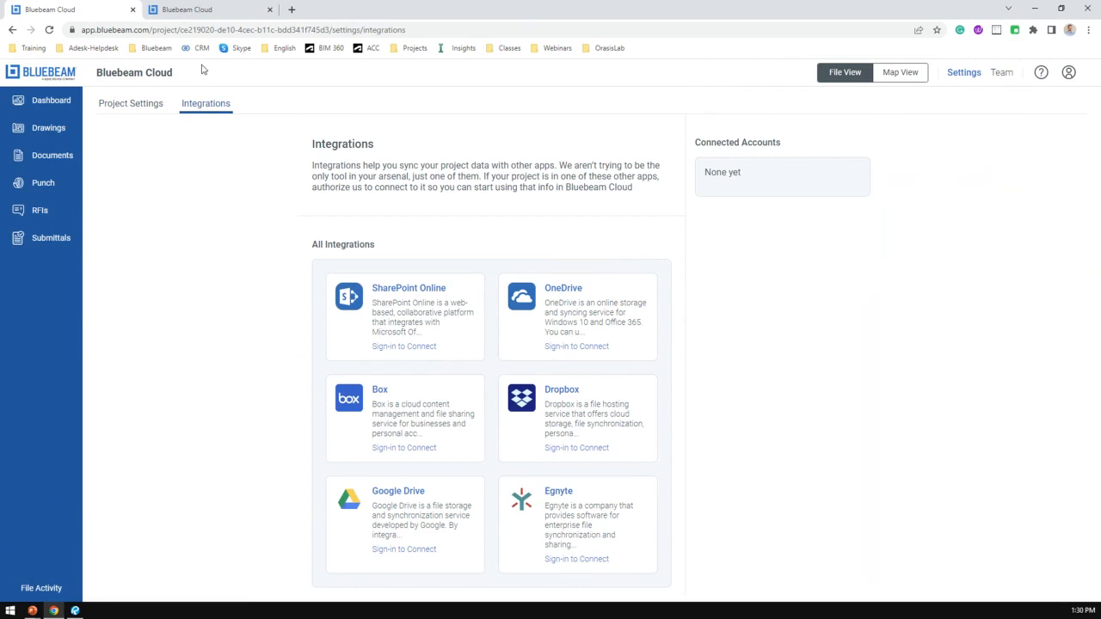
# - Switch to the open A101 Floor Plan.pdf and draw a closed cloud markup around grid bubbles 1 and 2
pyautogui.click(193, 11)
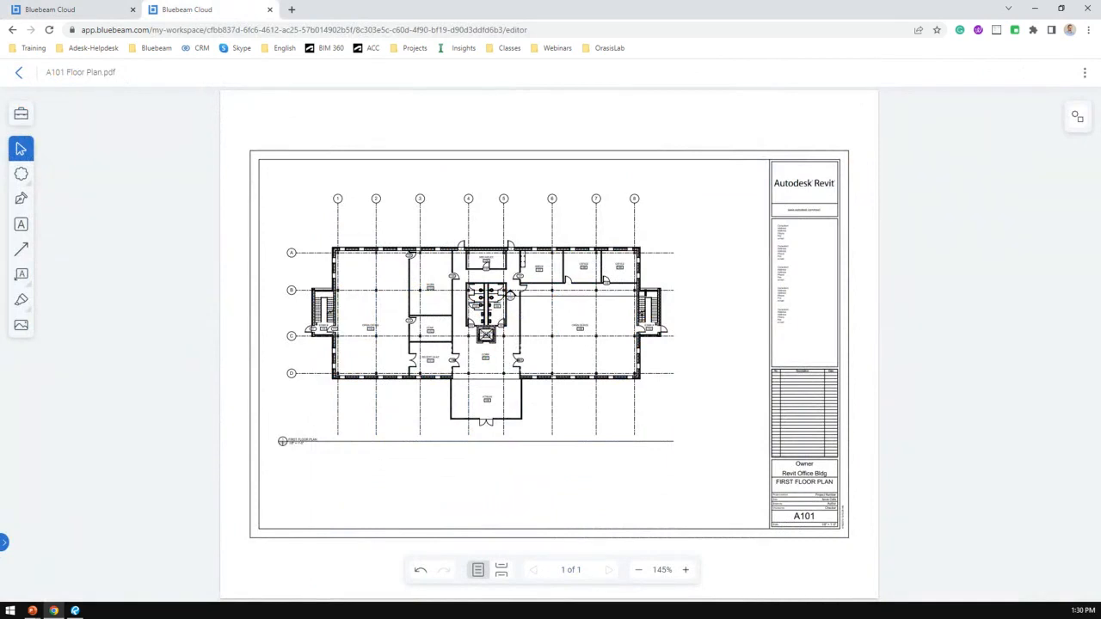
pyautogui.click(22, 175)
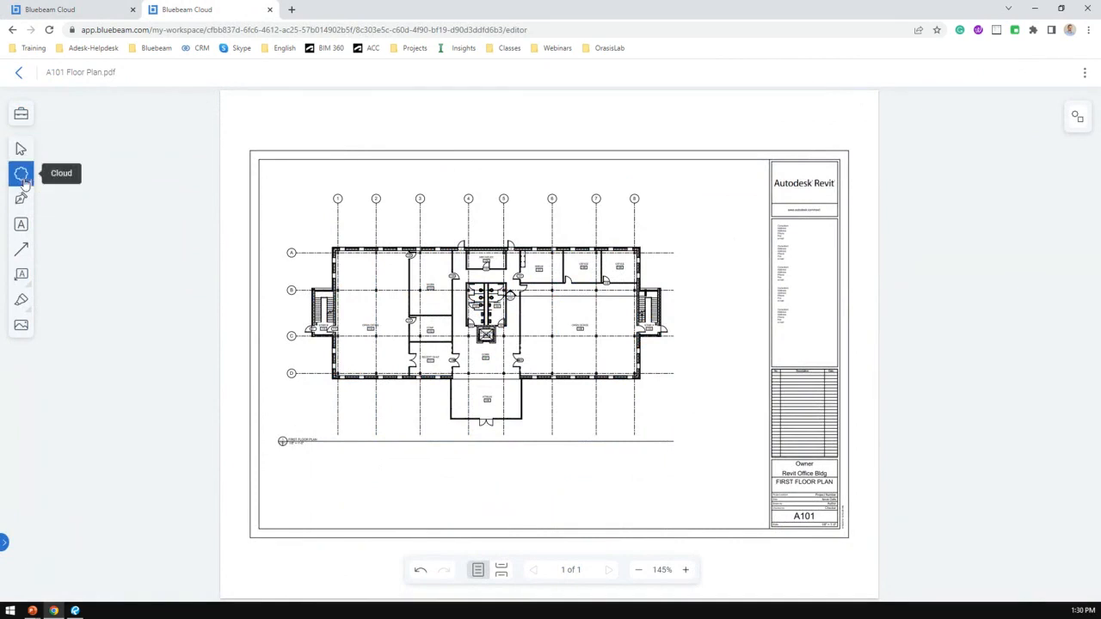
pyautogui.click(305, 179)
pyautogui.click(394, 177)
pyautogui.click(398, 216)
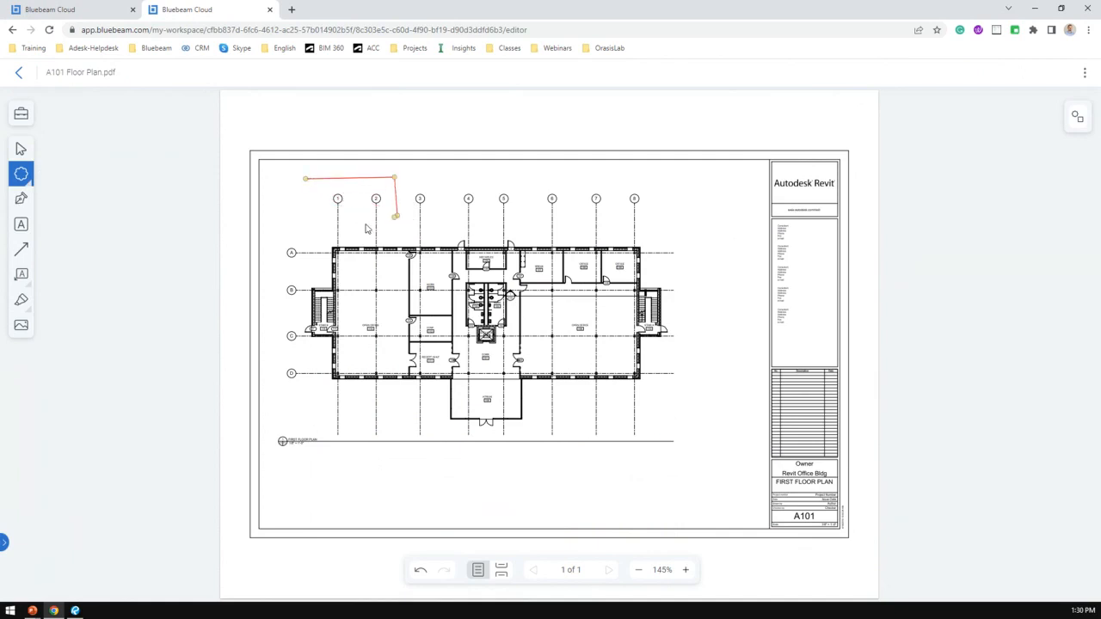
pyautogui.click(312, 217)
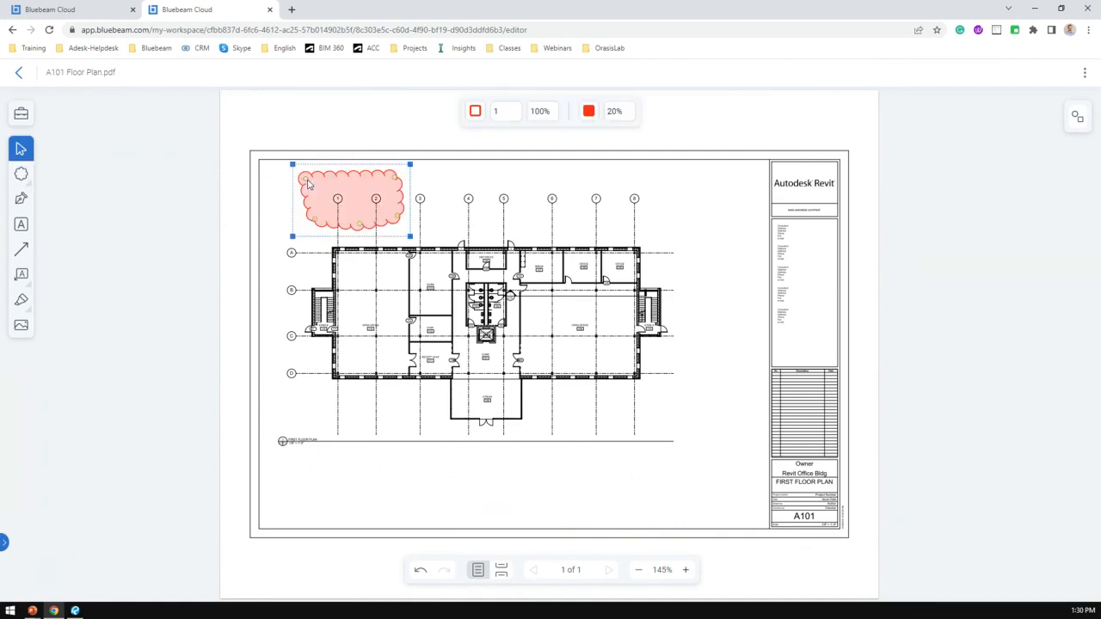
pyautogui.click(306, 180)
# - Draw a rectangle markup over grid bubbles 4 and 5, and a rectangular pen shape over grid bubble 8
pyautogui.click(22, 174)
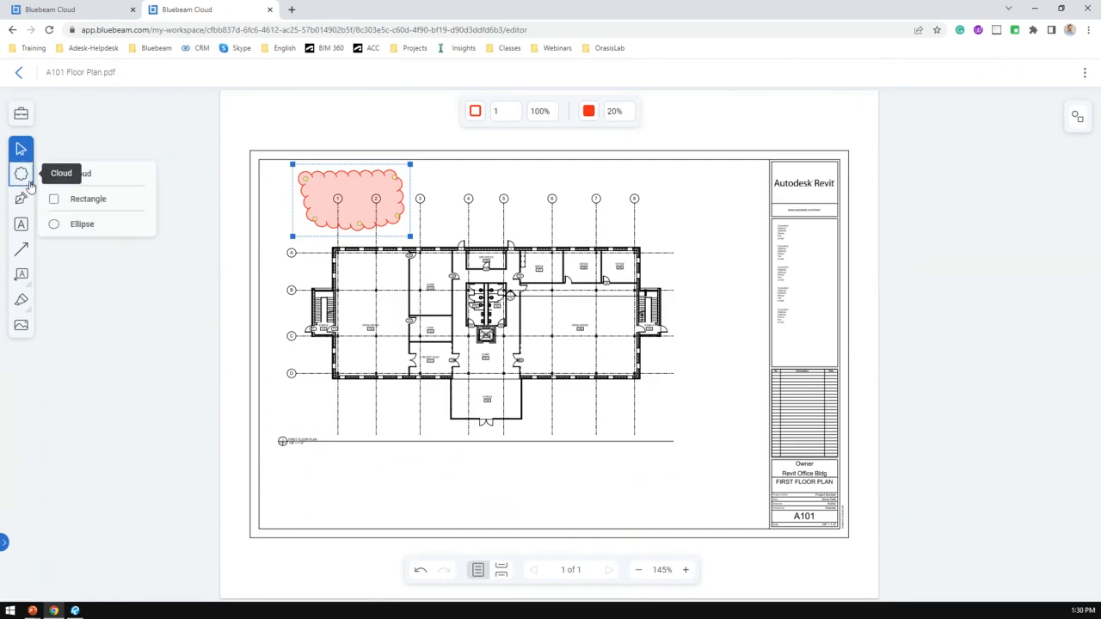
pyautogui.click(97, 206)
pyautogui.moveTo(450, 177); pyautogui.dragTo(533, 224)
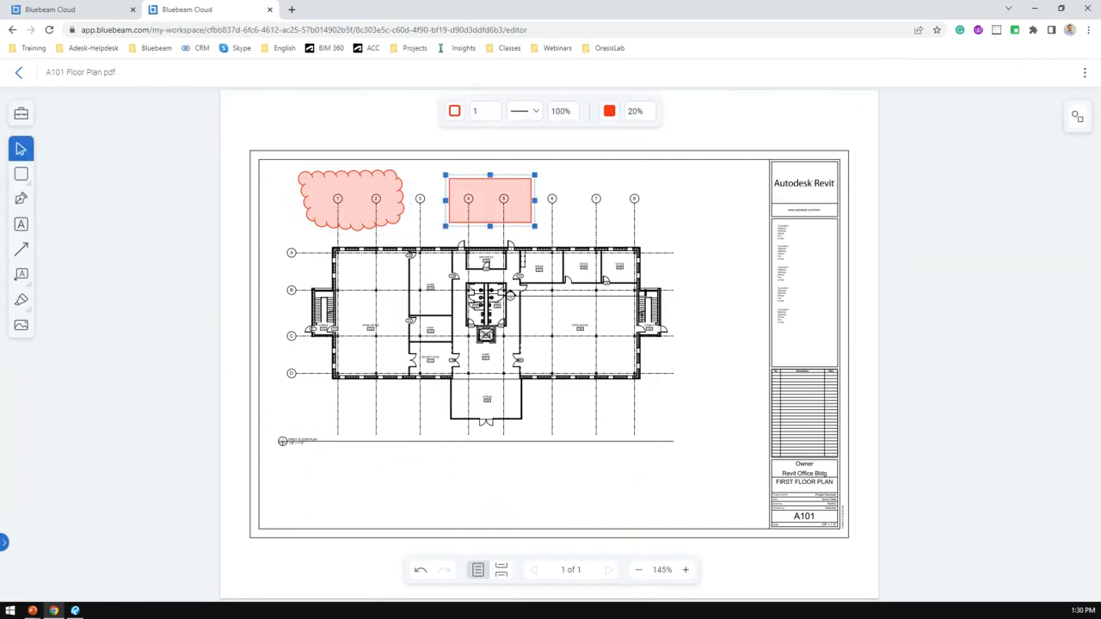
pyautogui.click(22, 198)
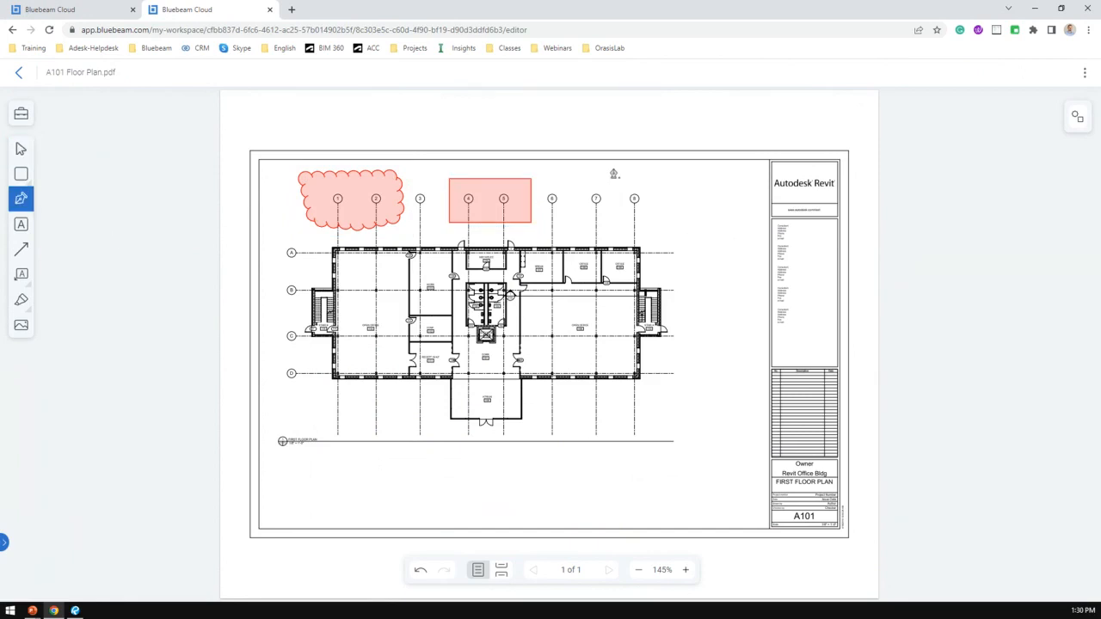
pyautogui.moveTo(613, 170); pyautogui.dragTo(697, 225)
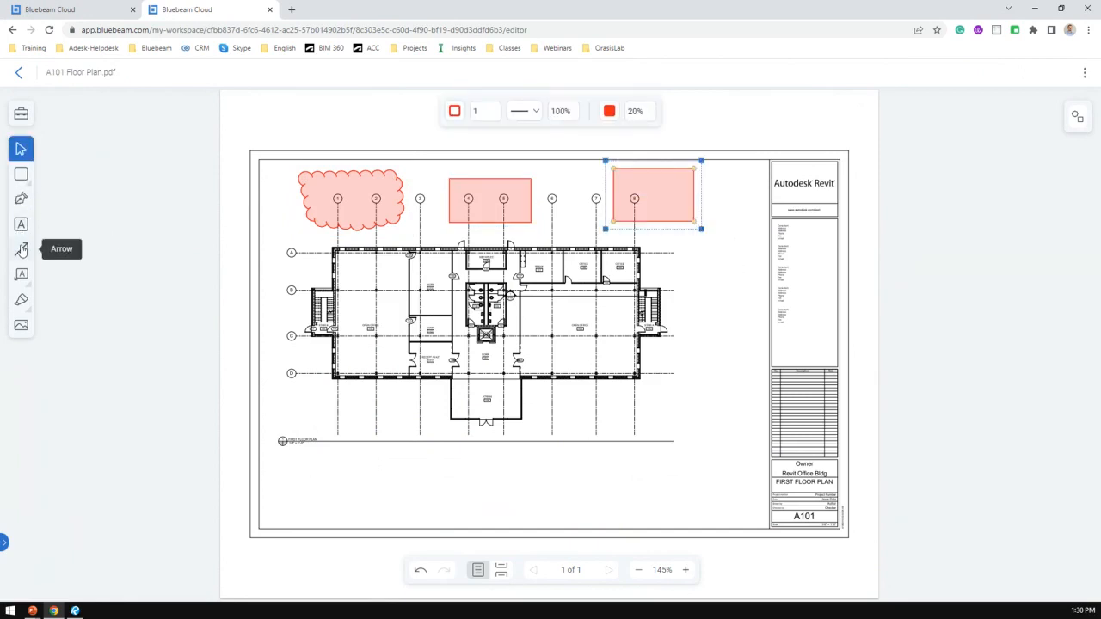
pyautogui.click(21, 326)
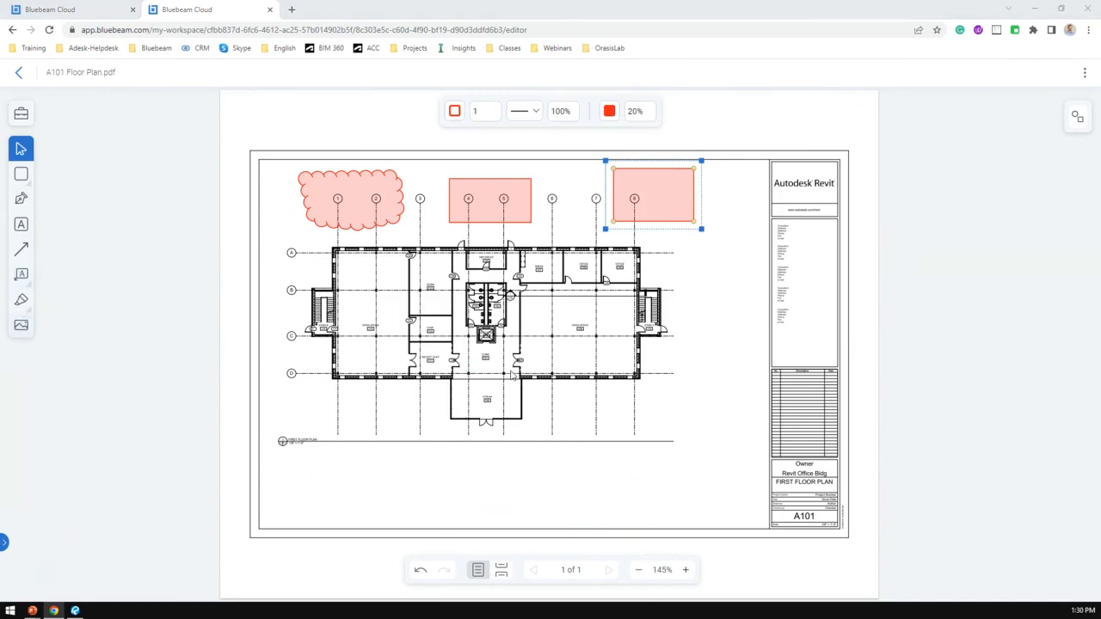
pyautogui.moveTo(368, 10); pyautogui.dragTo(604, 140)
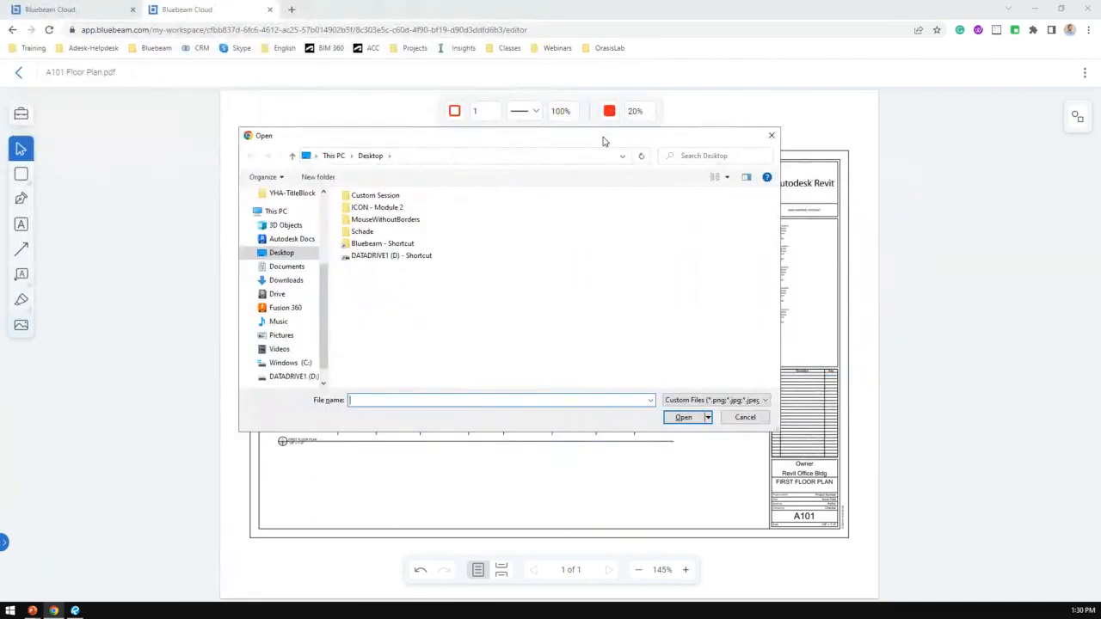
pyautogui.click(745, 417)
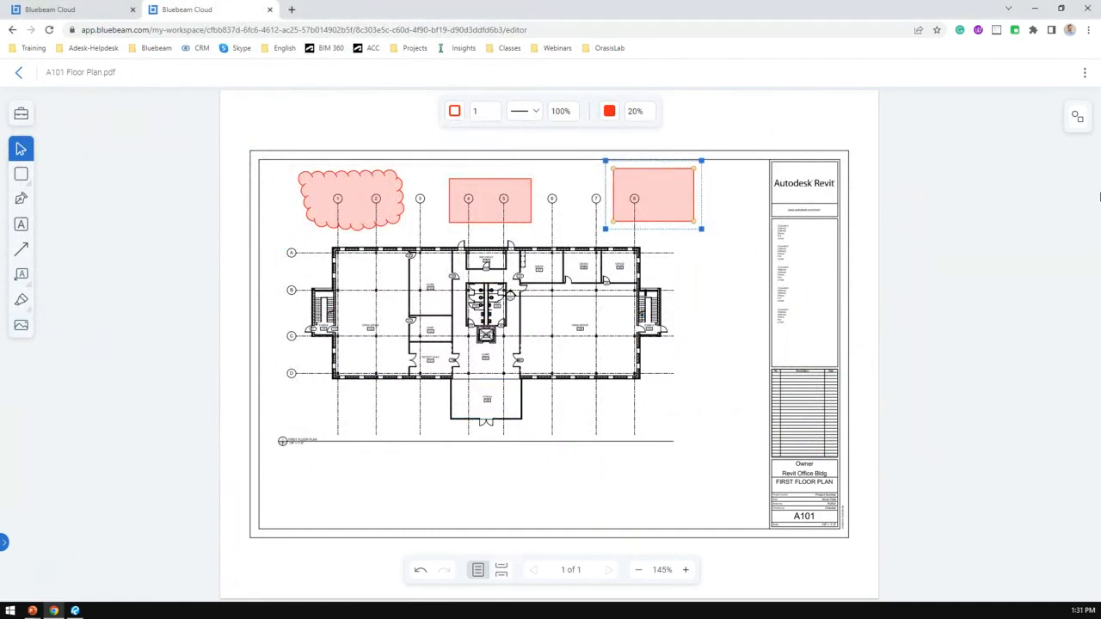
# - Open the list of shapes on the drawing and view the details of the Vector Pen markup
pyautogui.click(1078, 117)
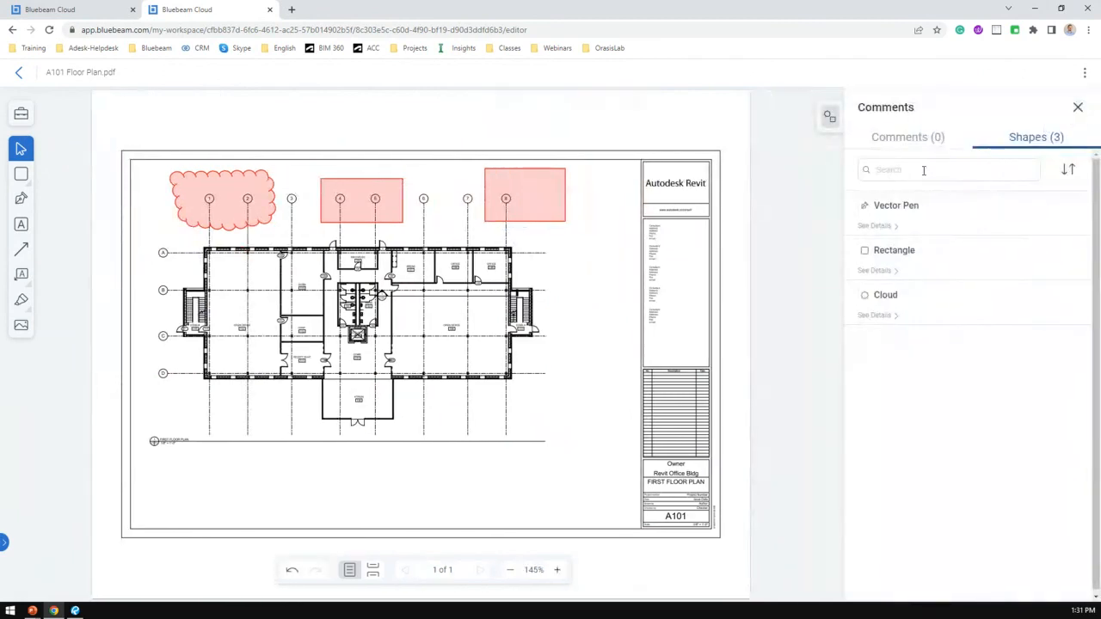
pyautogui.click(916, 231)
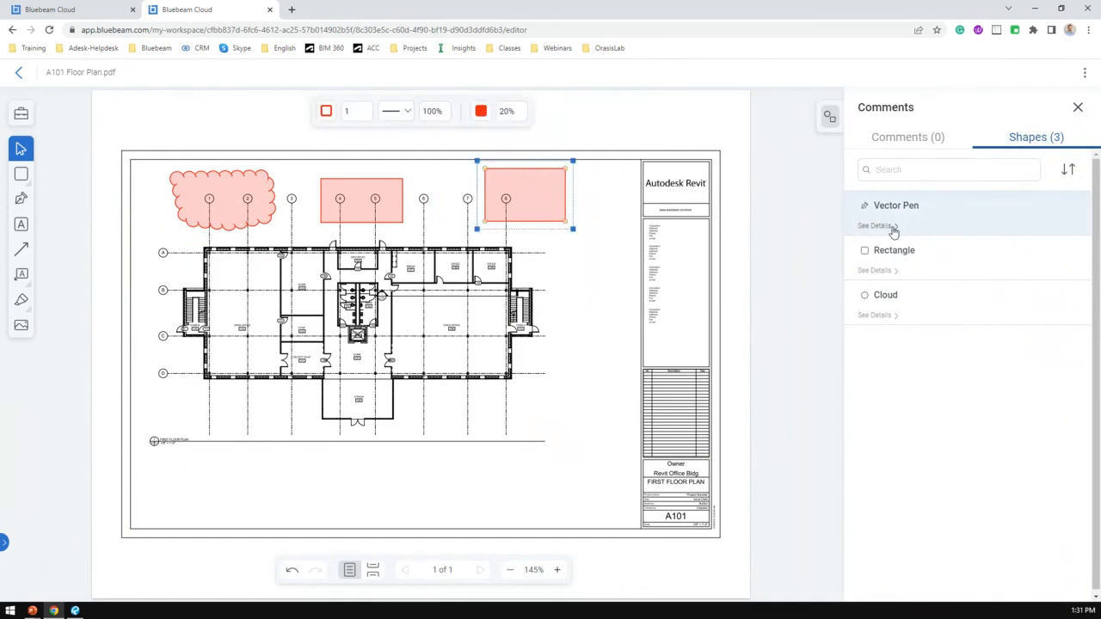
pyautogui.click(893, 229)
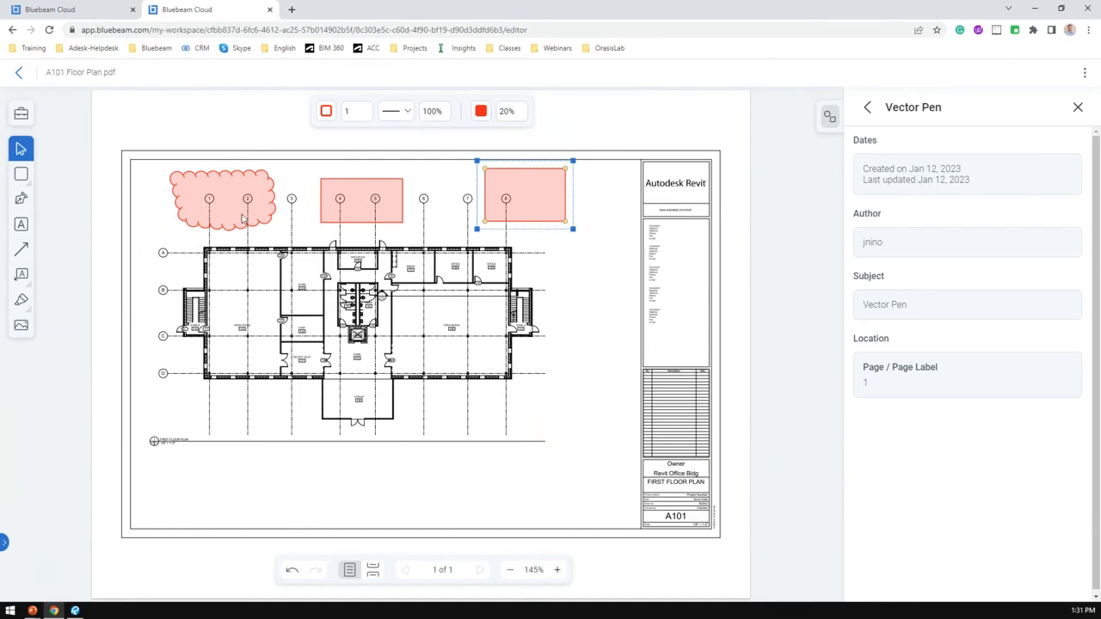
# - Open the Tool Chest and examine the My Tools set, including its unsupported markup types
pyautogui.click(22, 115)
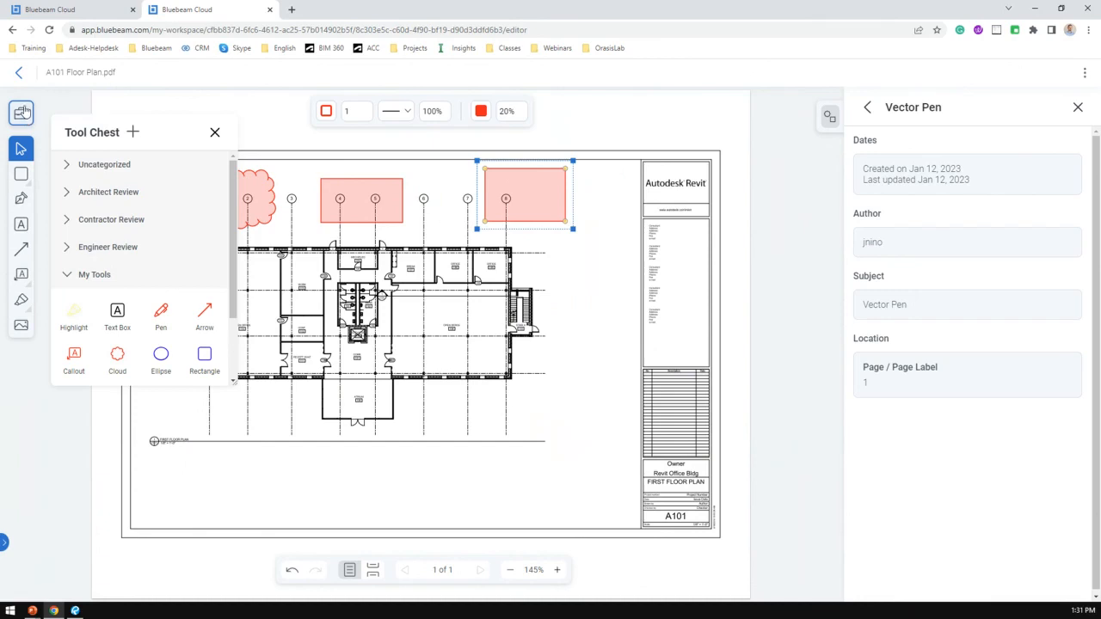
pyautogui.scroll(-1, 135, 297)
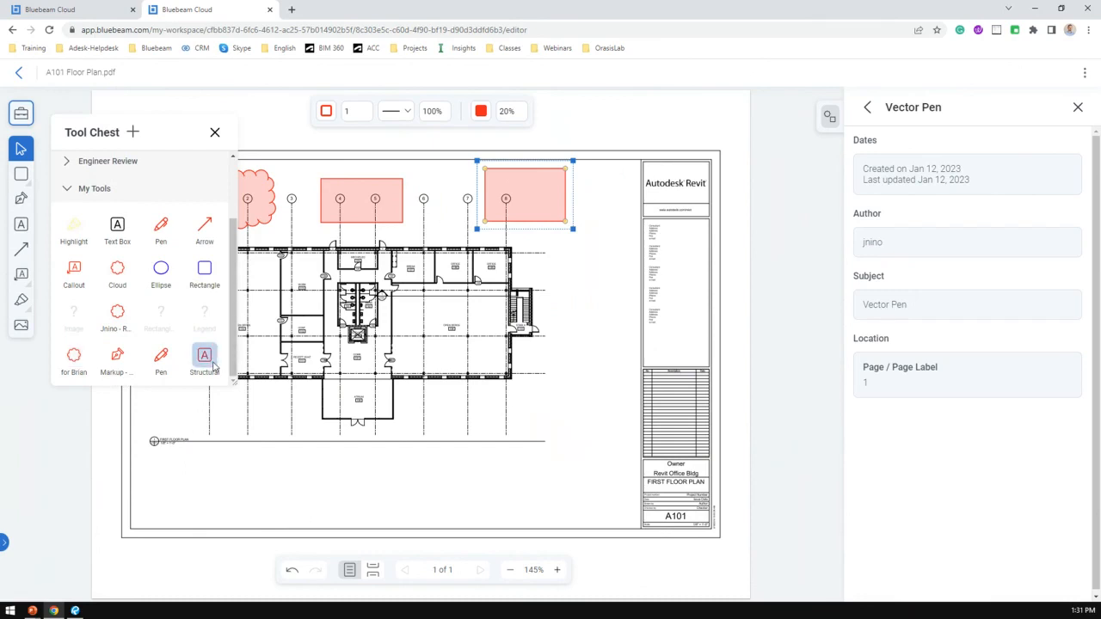
pyautogui.scroll(2, 198, 357)
pyautogui.scroll(-1, 157, 320)
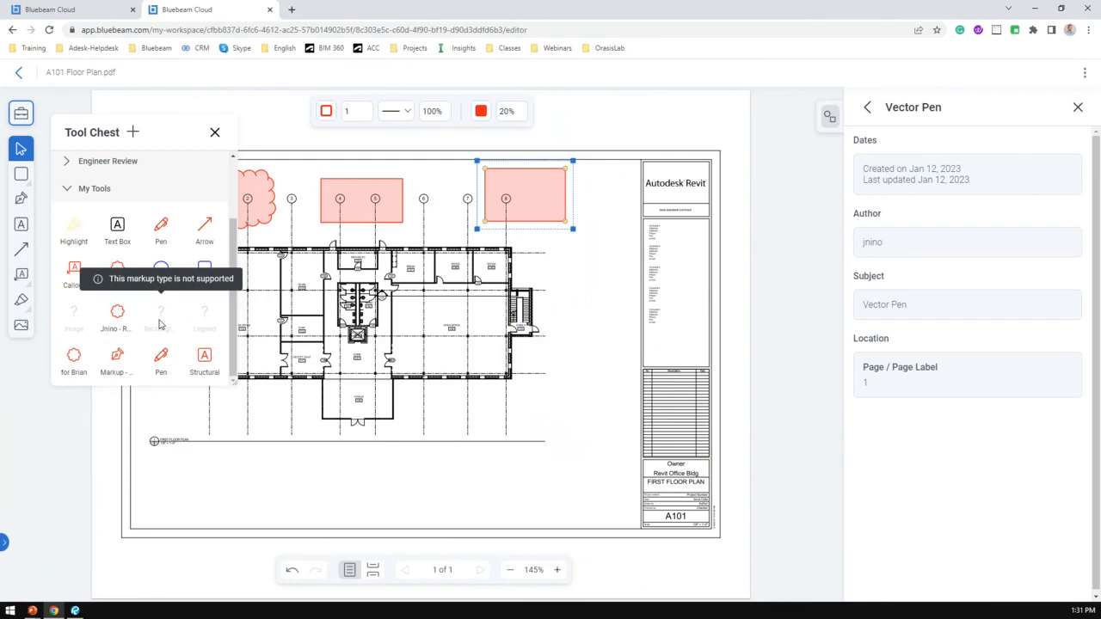
pyautogui.click(160, 324)
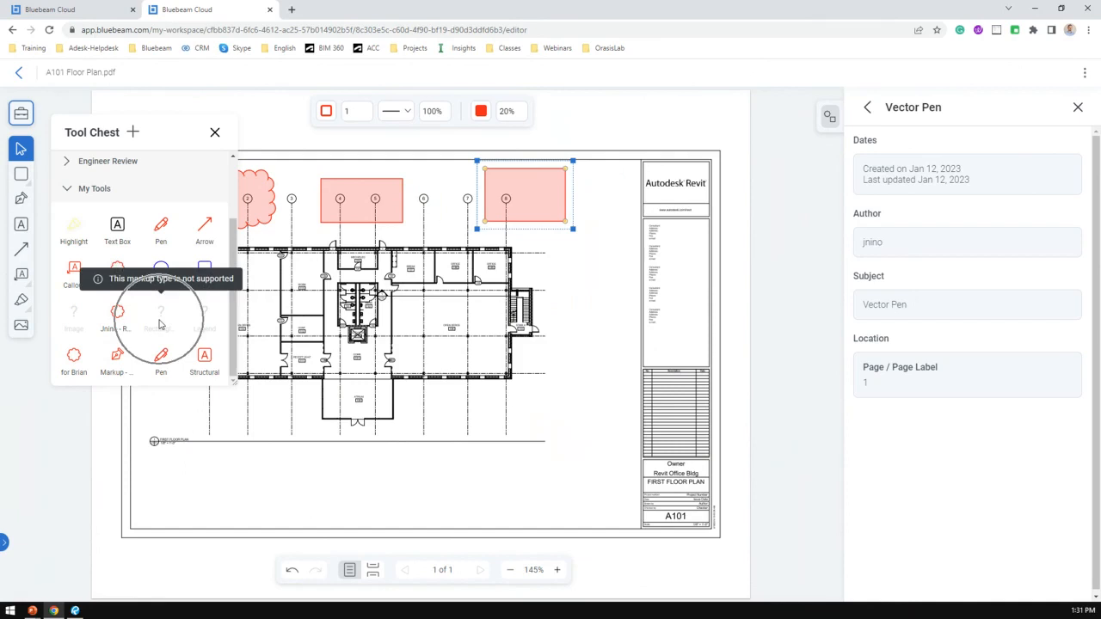
pyautogui.press('ctrl')
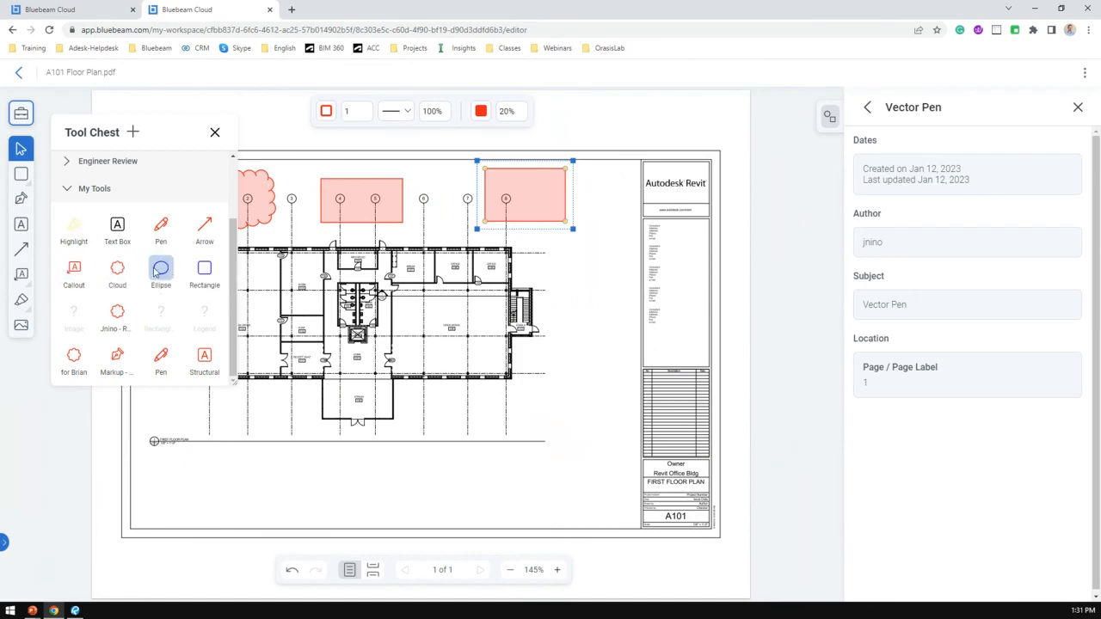
pyautogui.scroll(1, 155, 272)
pyautogui.scroll(3, 155, 271)
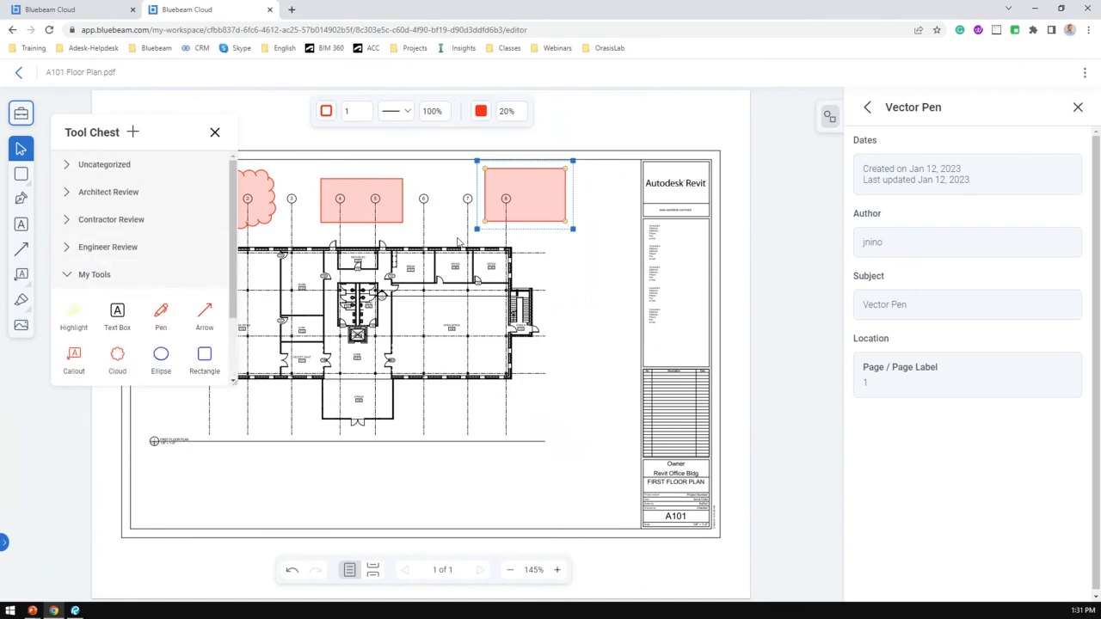
# - Expand the Engineer Review, Contractor Review and Architect Review sets in the Tool Chest to examine their tools
pyautogui.click(68, 248)
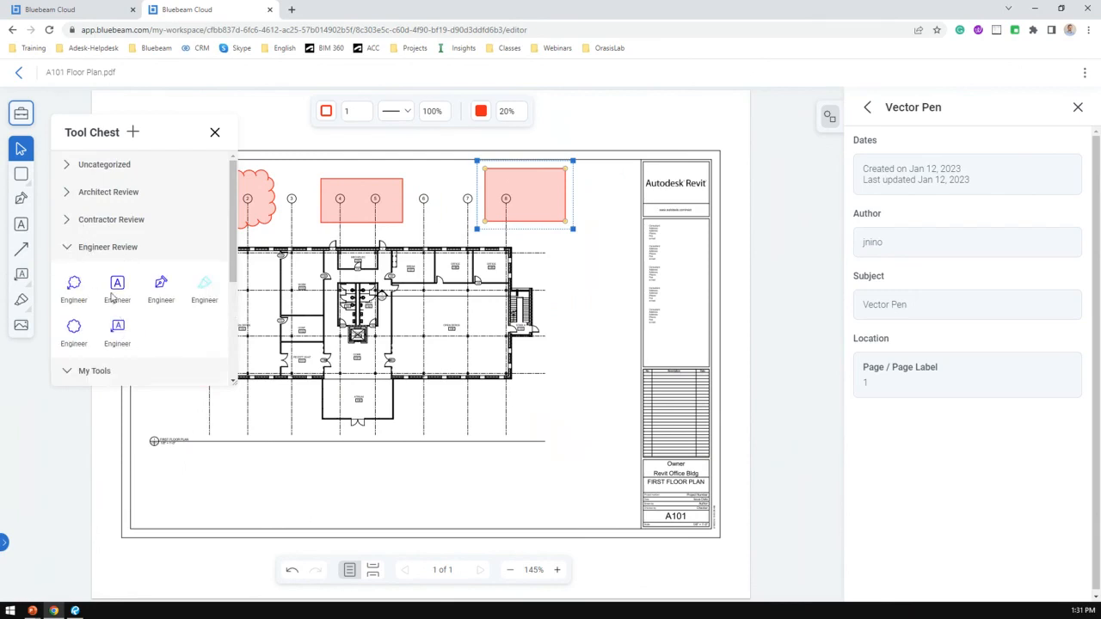
pyautogui.click(67, 222)
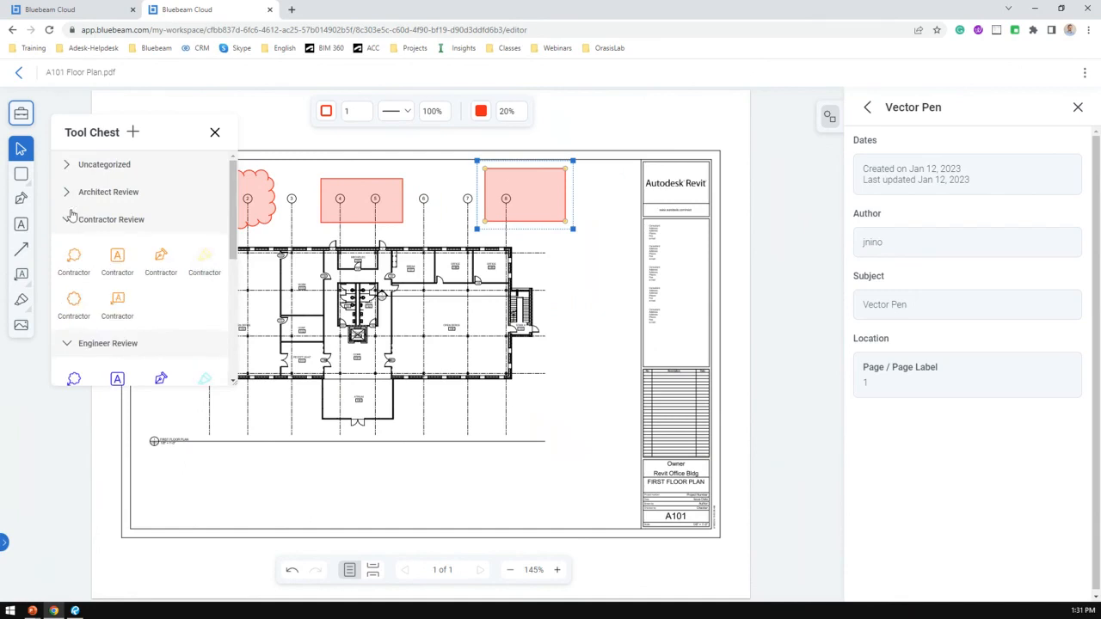
pyautogui.click(67, 193)
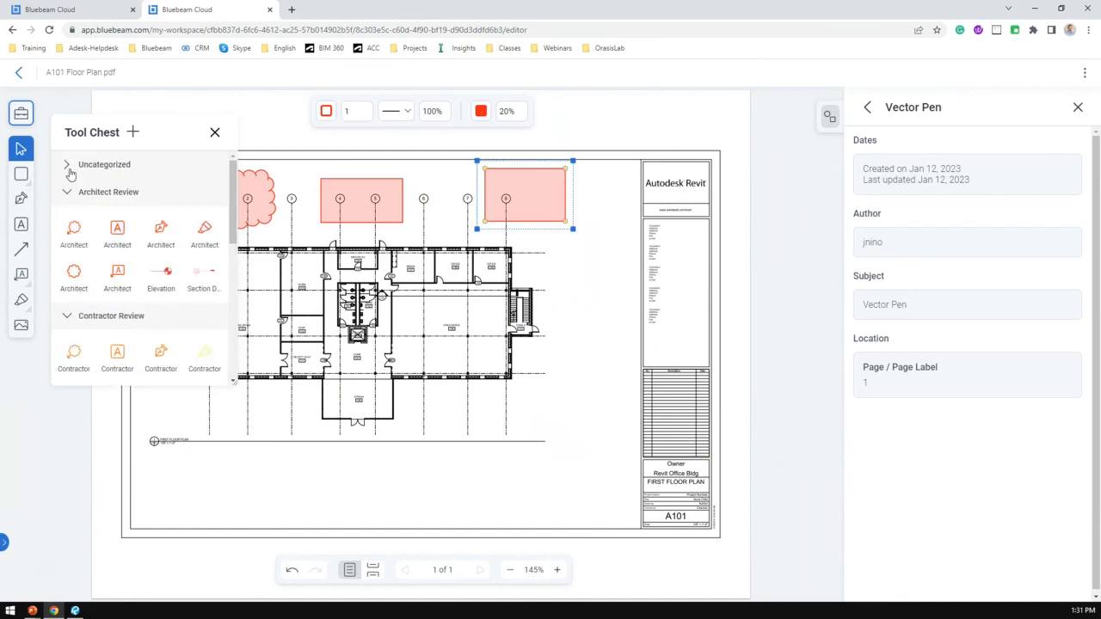
# - Place the Architect Review Elevation symbol below the building near grid 8 and the Section Detail symbol below the plan's title line
pyautogui.click(161, 274)
pyautogui.click(494, 407)
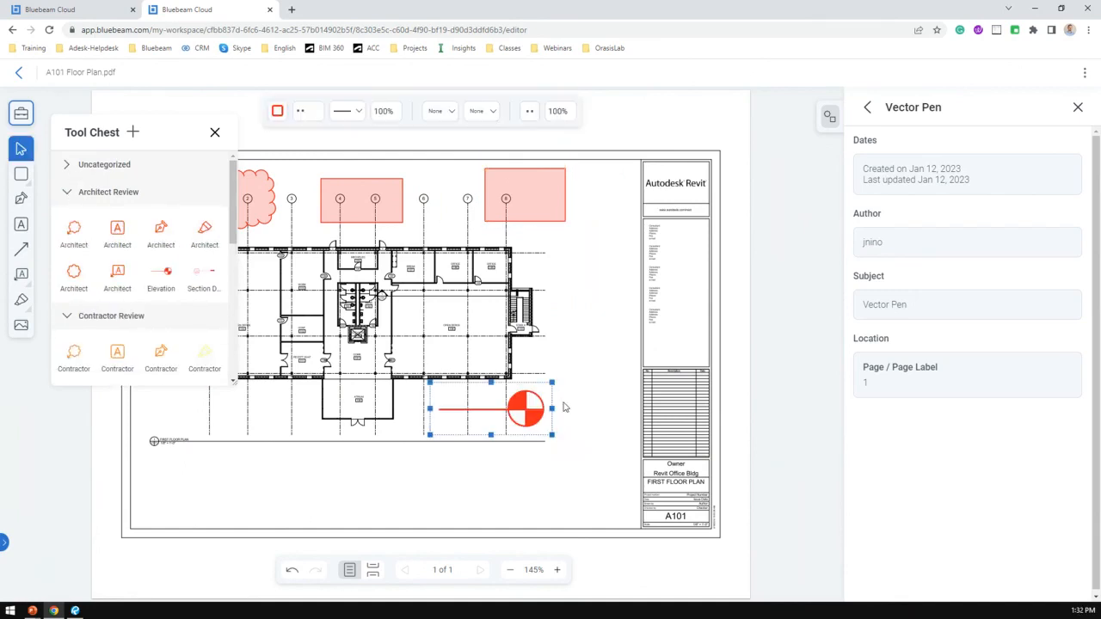
pyautogui.click(204, 272)
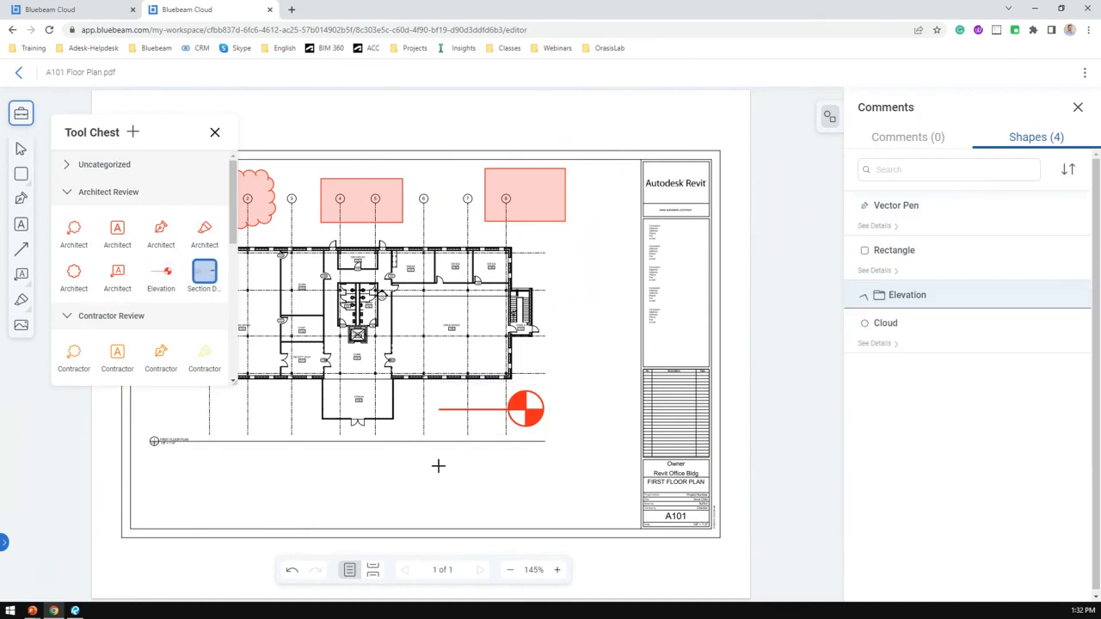
pyautogui.click(400, 482)
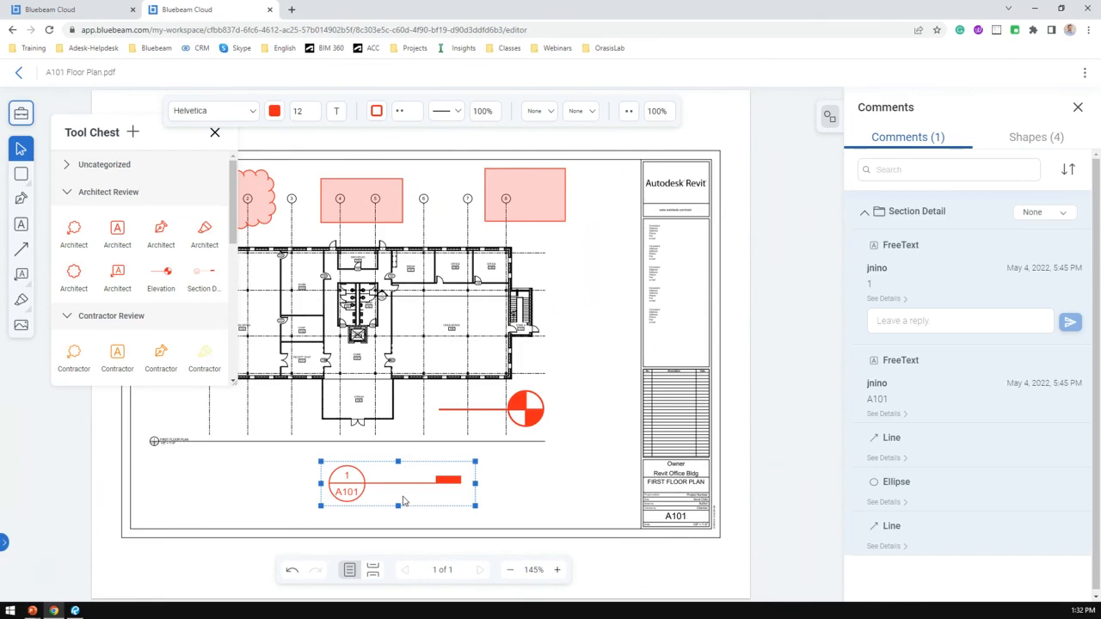
# - Check the Uncategorized tool set, deselect the Section Detail symbol and close the Tool Chest
pyautogui.click(66, 165)
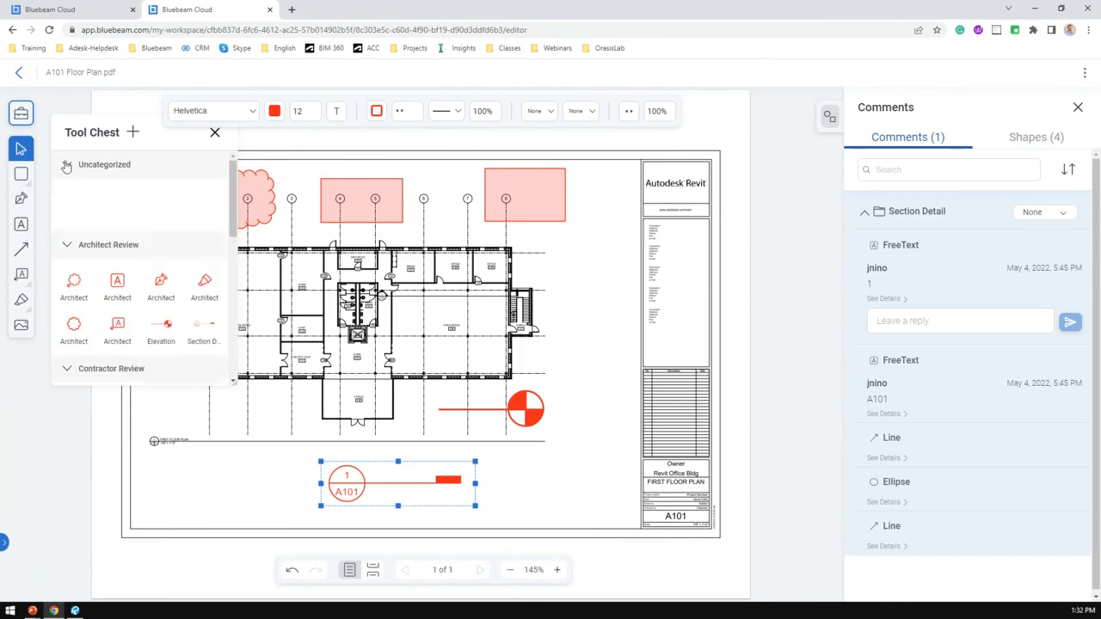
pyautogui.click(577, 308)
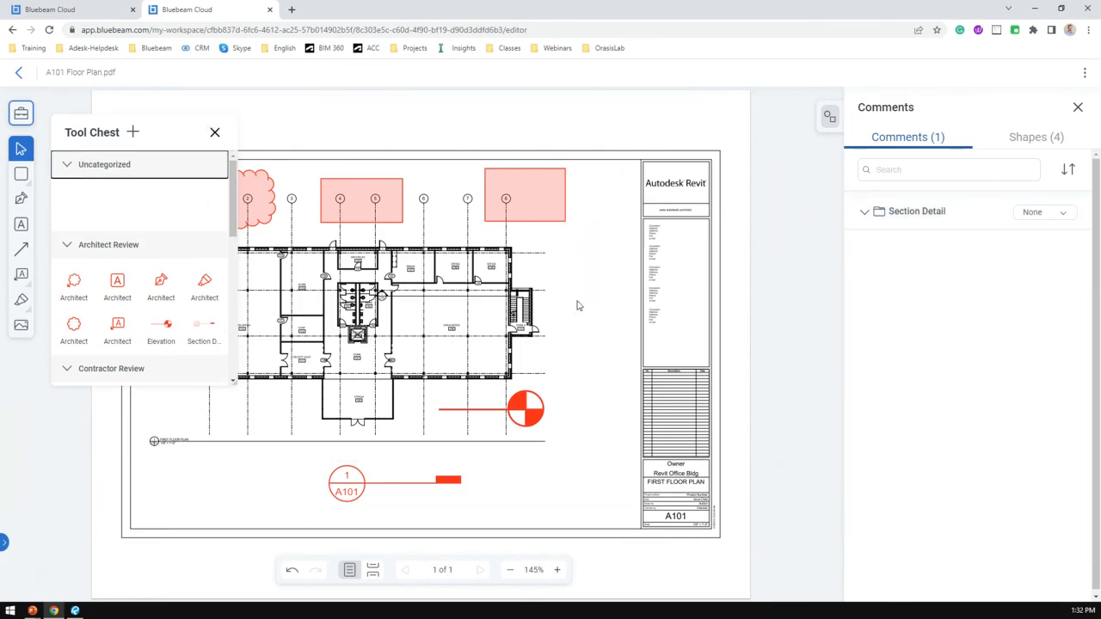
pyautogui.click(215, 133)
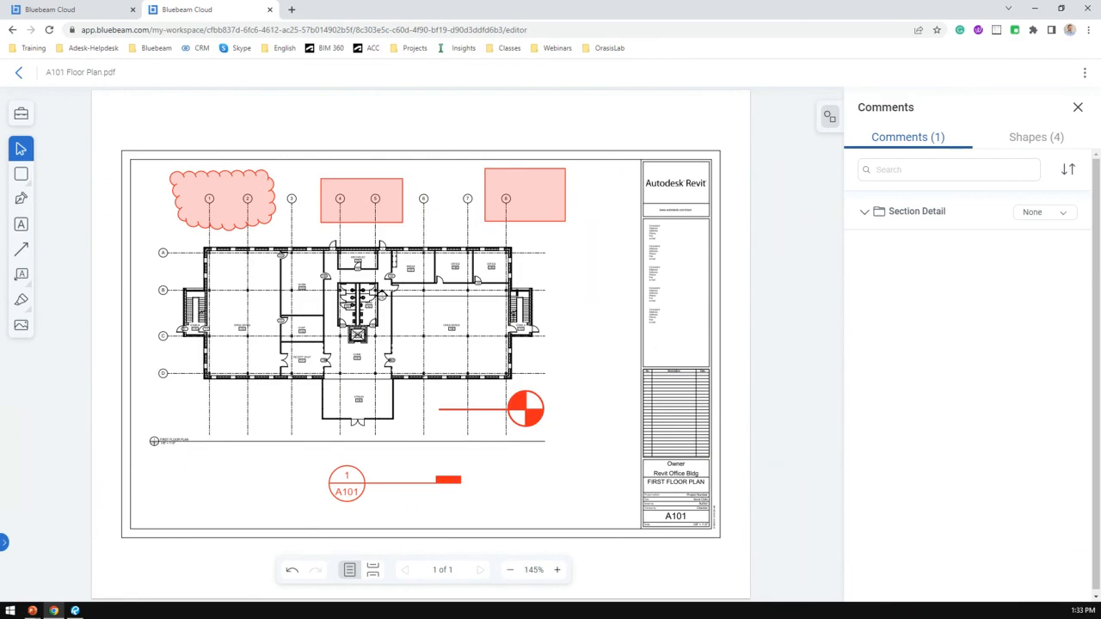
# - Show and hide the drawing's page thumbnails, then close the comments and shapes list with nothing left selected
pyautogui.click(233, 231)
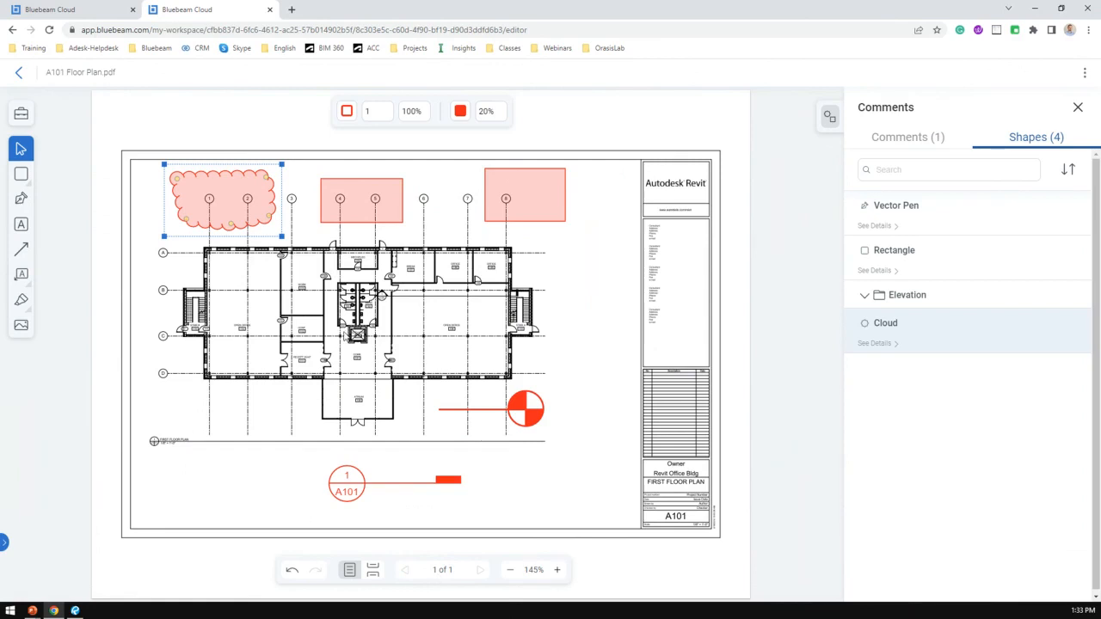
pyautogui.click(5, 542)
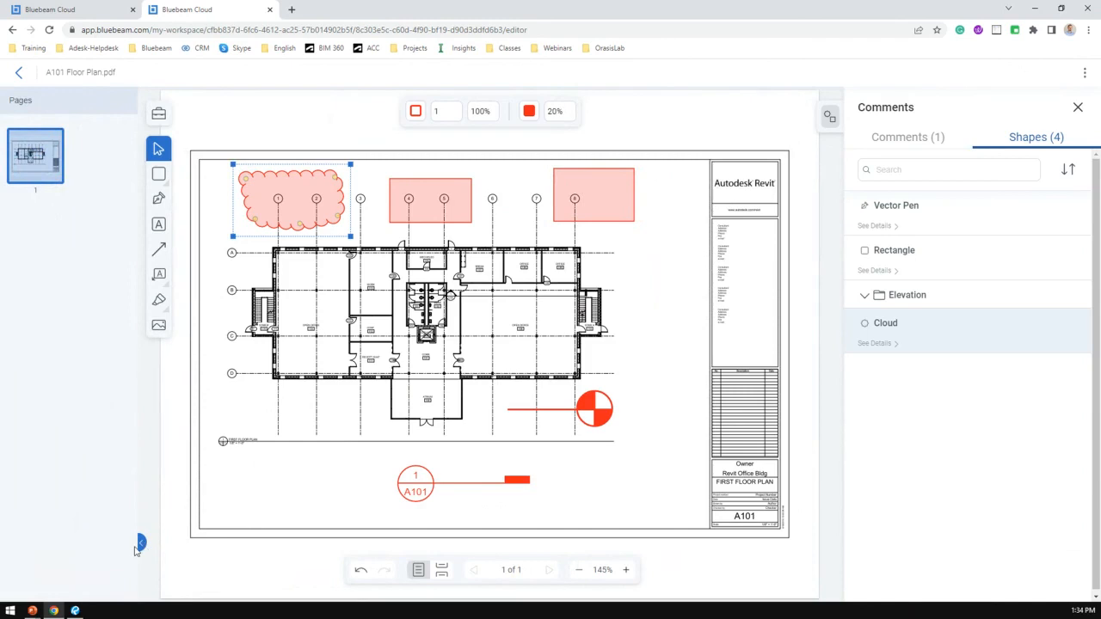
pyautogui.click(142, 545)
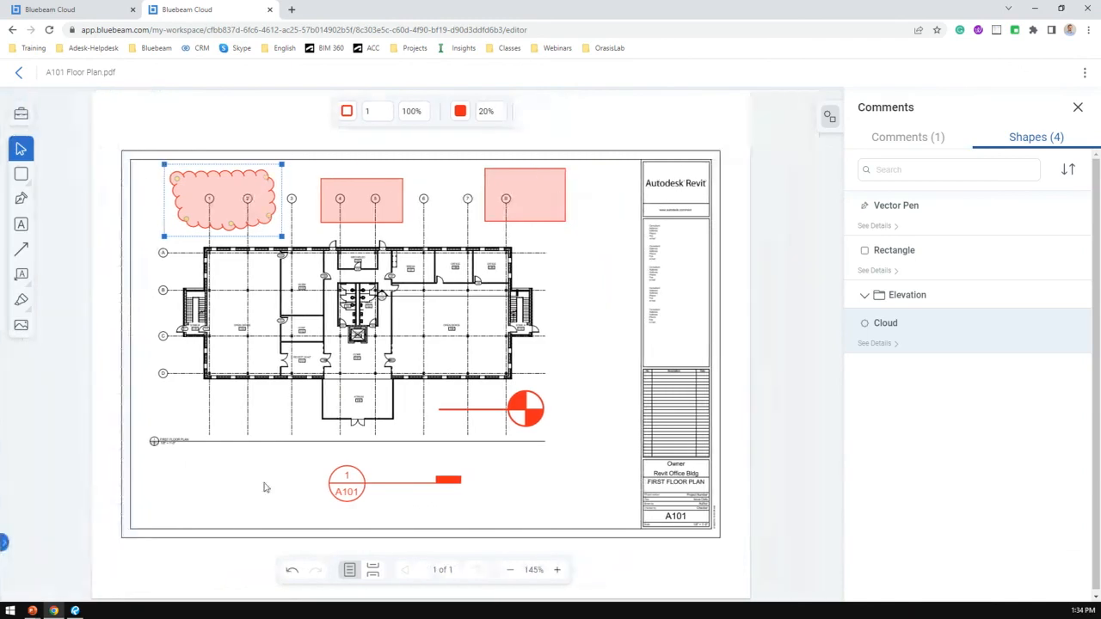
pyautogui.click(1077, 109)
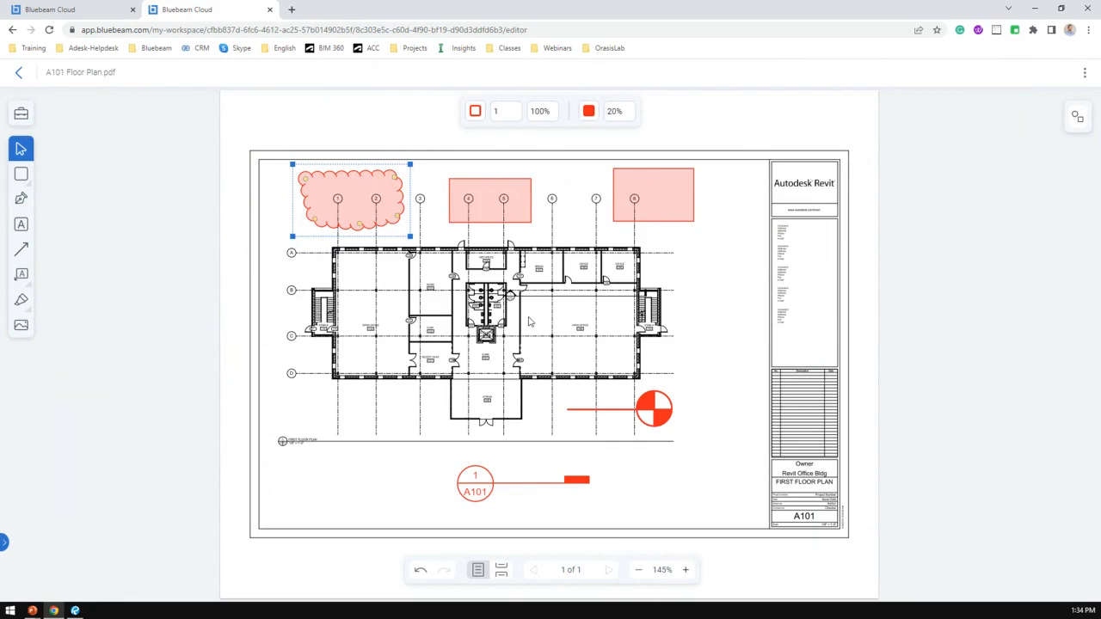
pyautogui.click(719, 354)
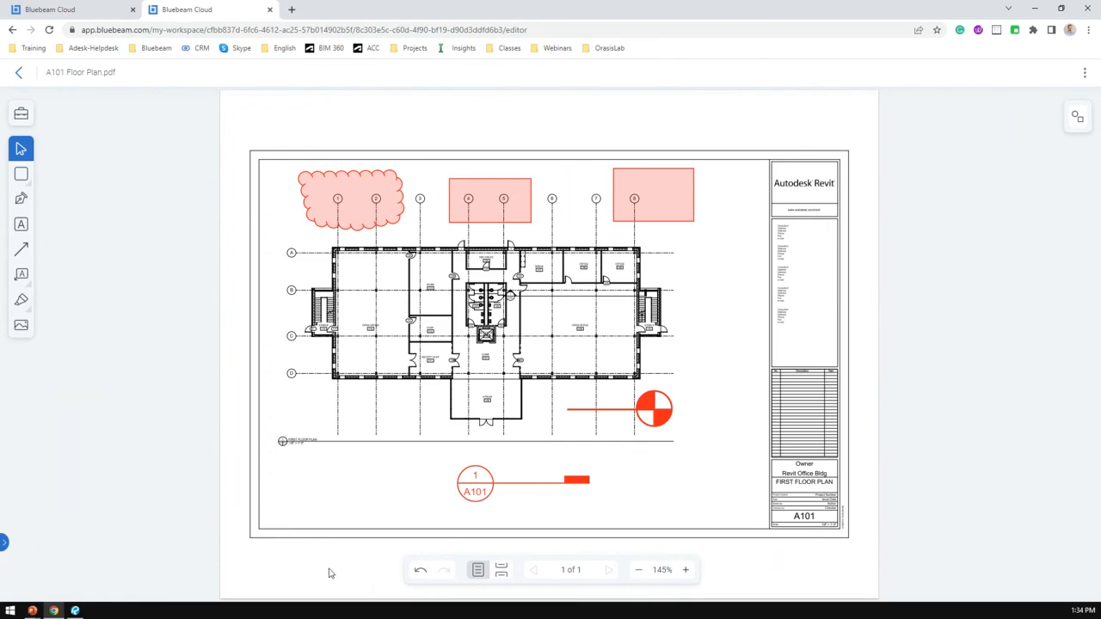
# - Switch to Revu, view its measurement tools and page scale settings, and return to the Bluebeam Cloud floor plan
pyautogui.click(75, 611)
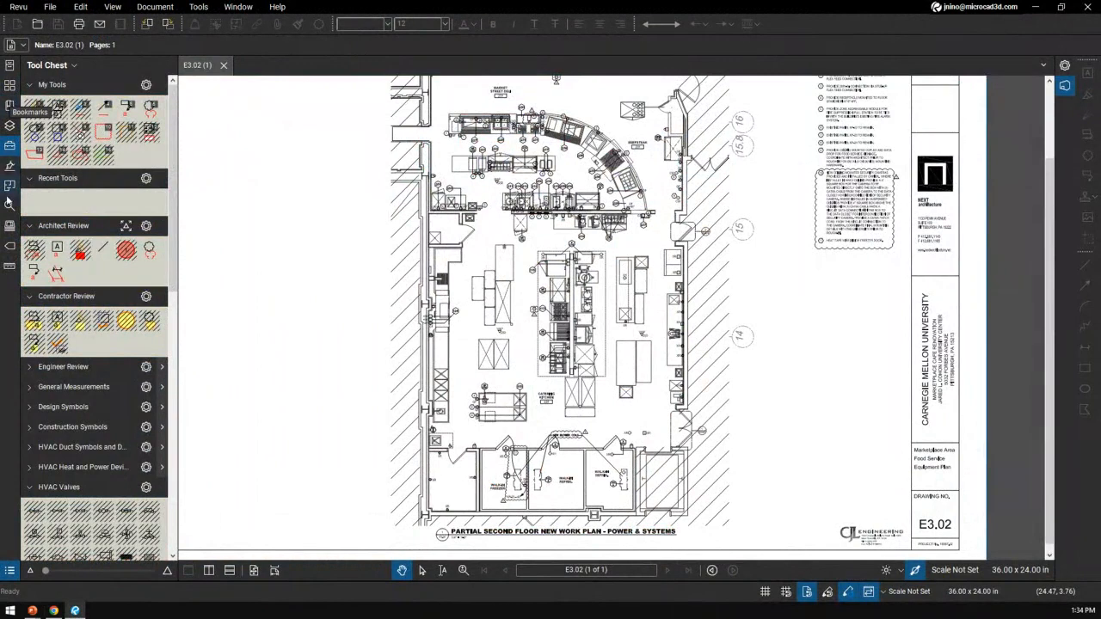
pyautogui.click(10, 266)
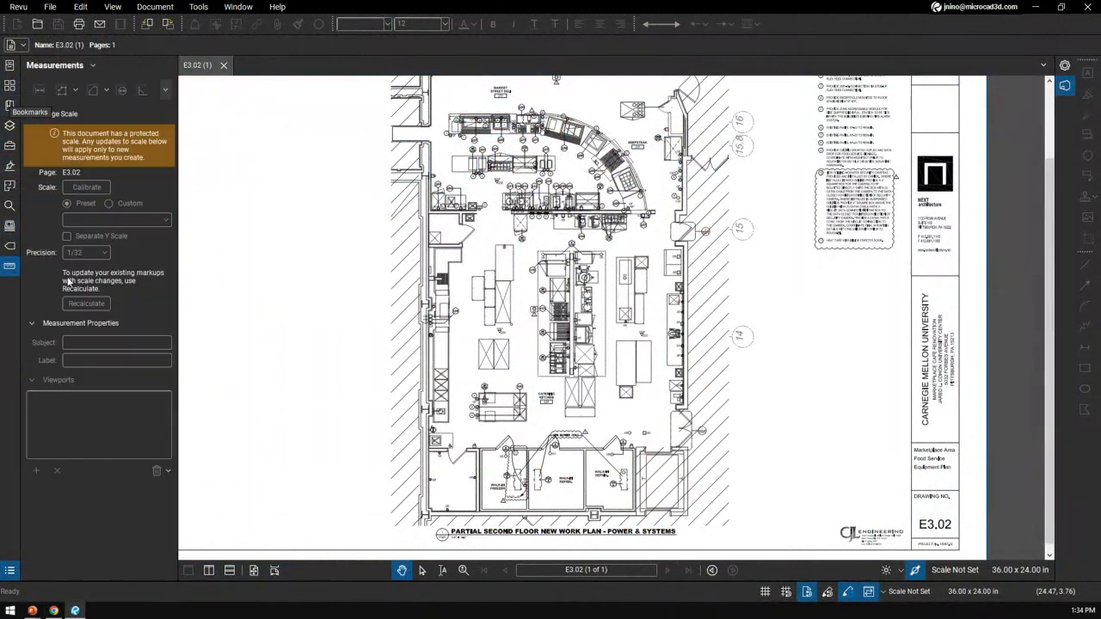
pyautogui.click(1039, 12)
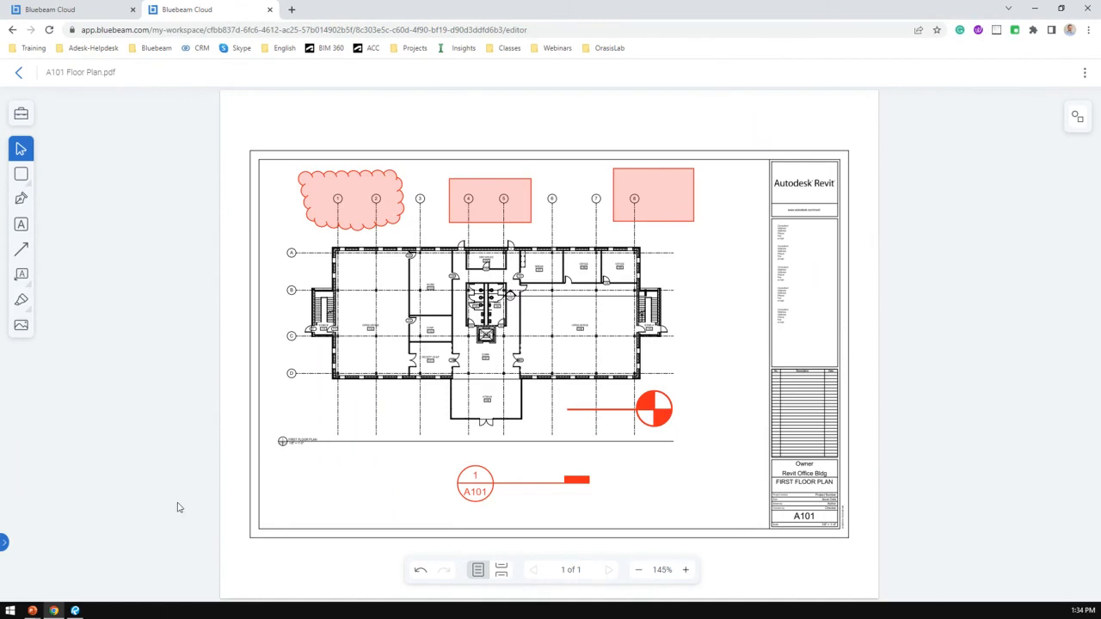
pyautogui.click(31, 611)
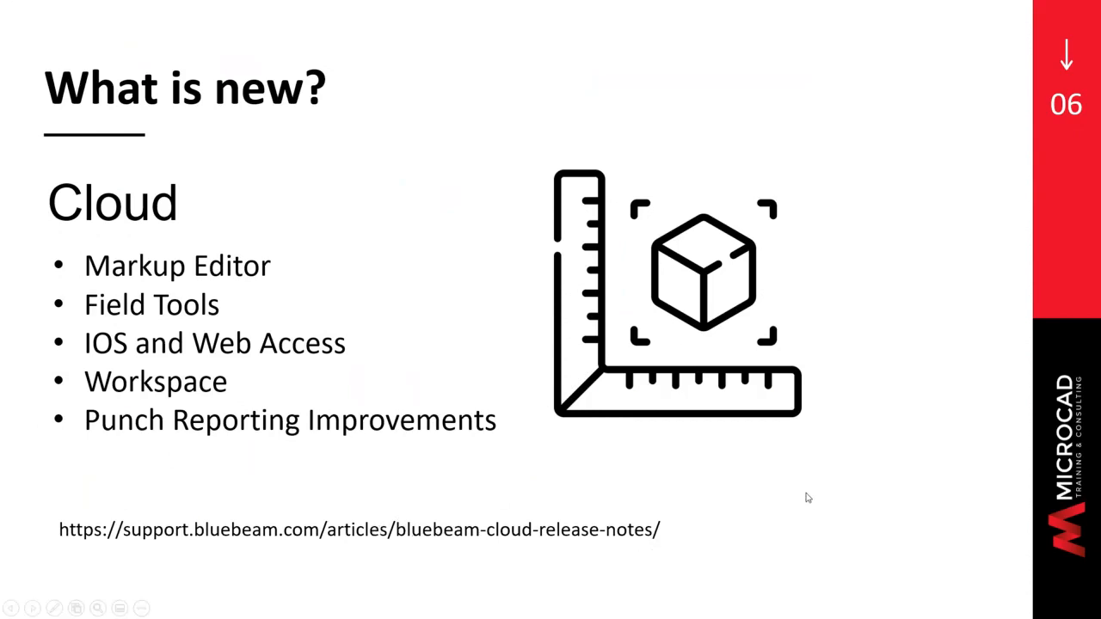
pyautogui.press('Left')
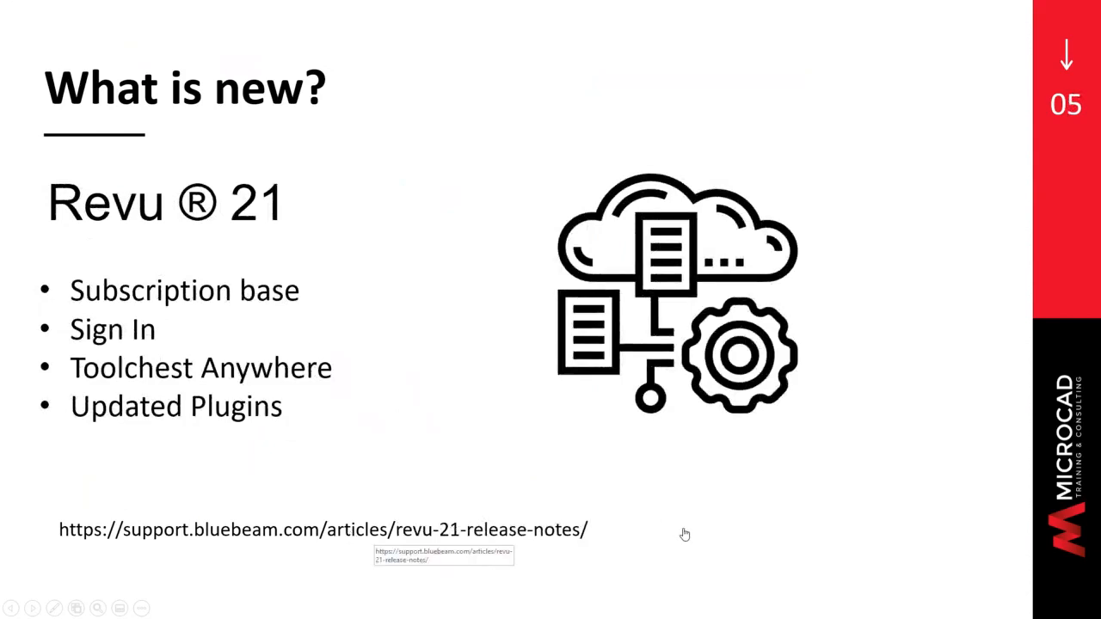
pyautogui.press('Right')
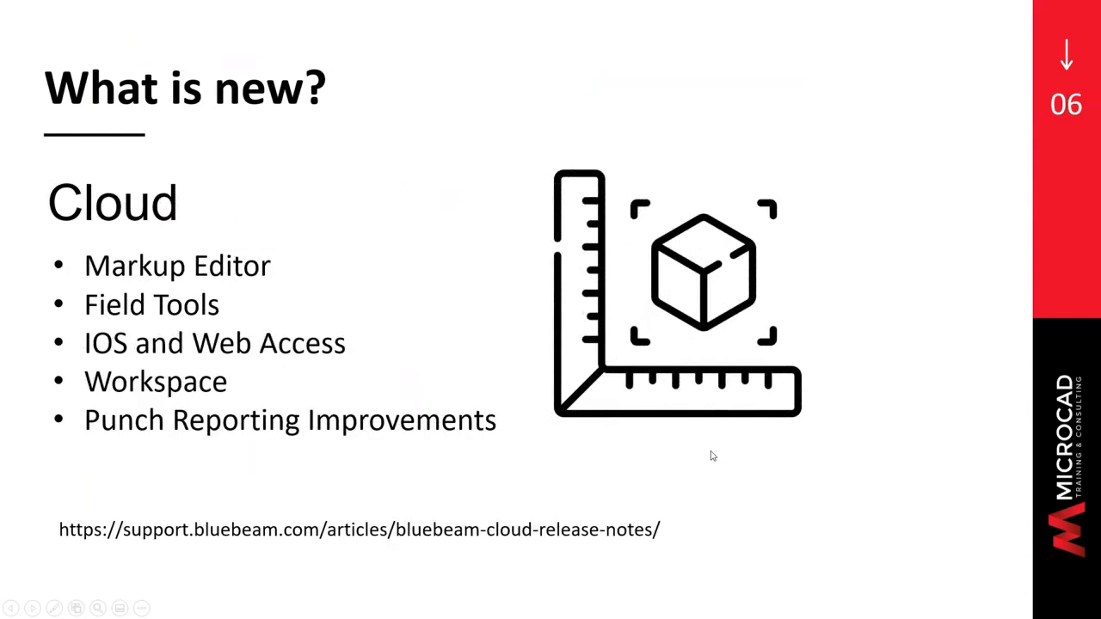
pyautogui.press('Right')
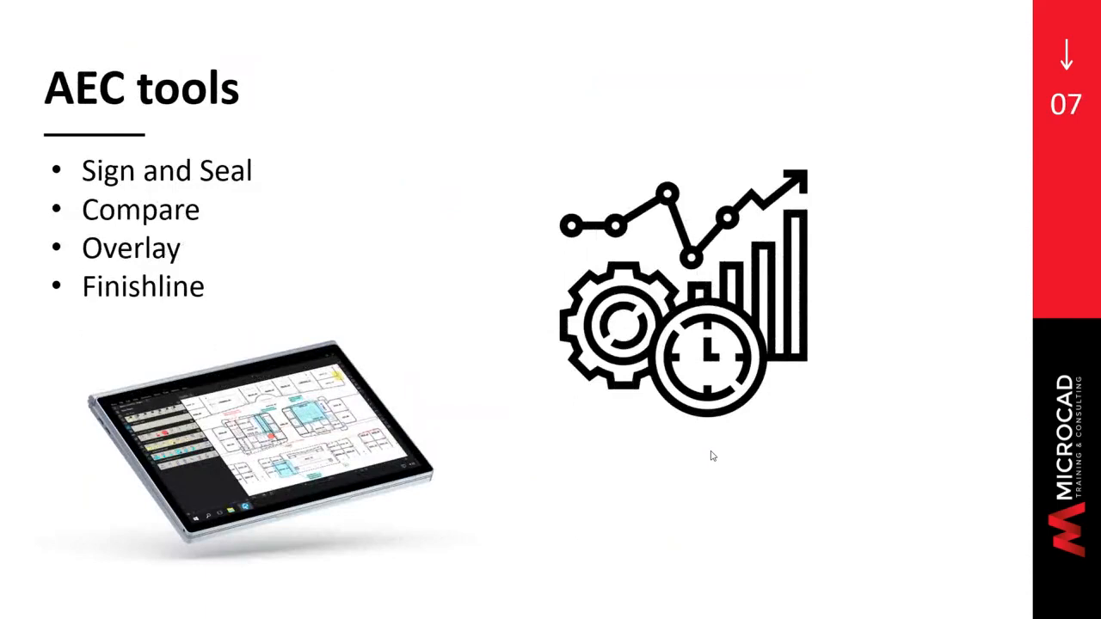
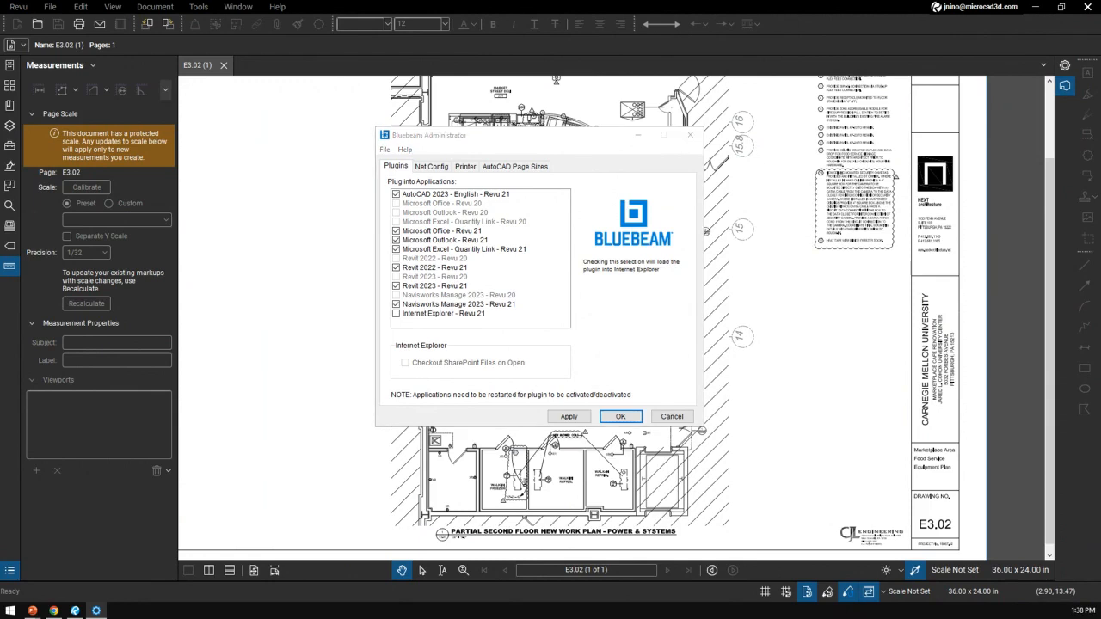
# - Close Bluebeam Administrator and try to browse files with the Explorer view of File Access
pyautogui.click(690, 136)
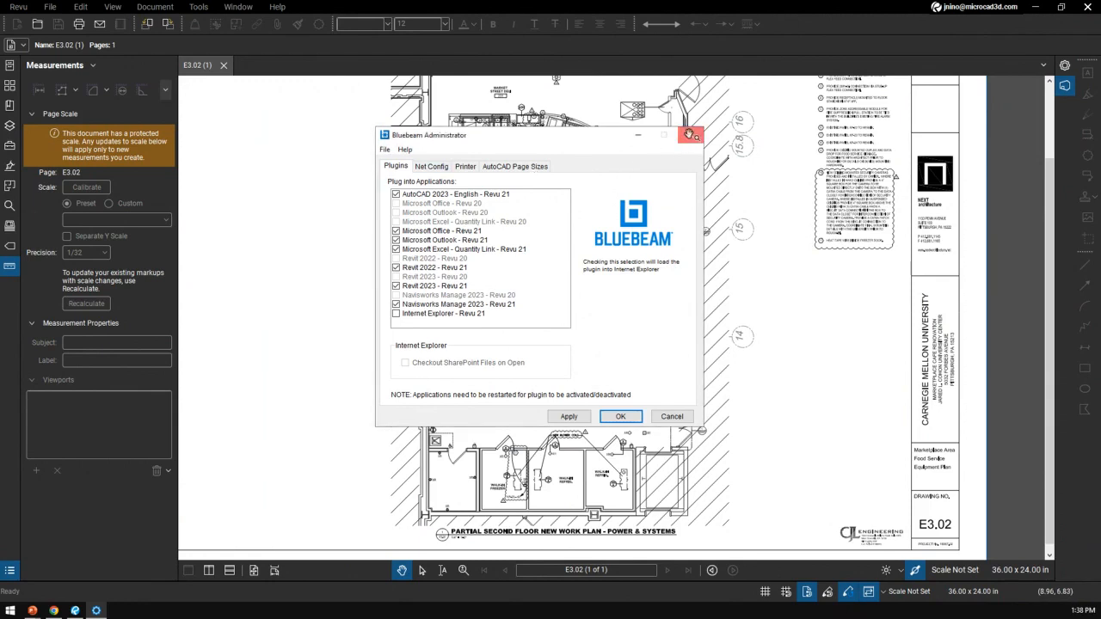
pyautogui.click(10, 67)
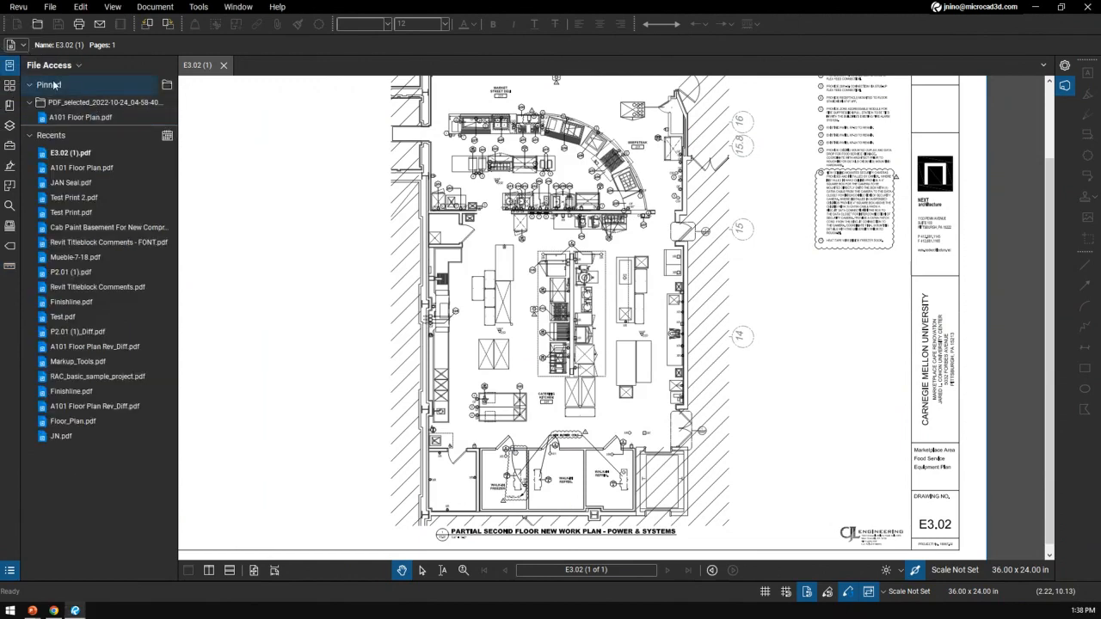
pyautogui.click(52, 66)
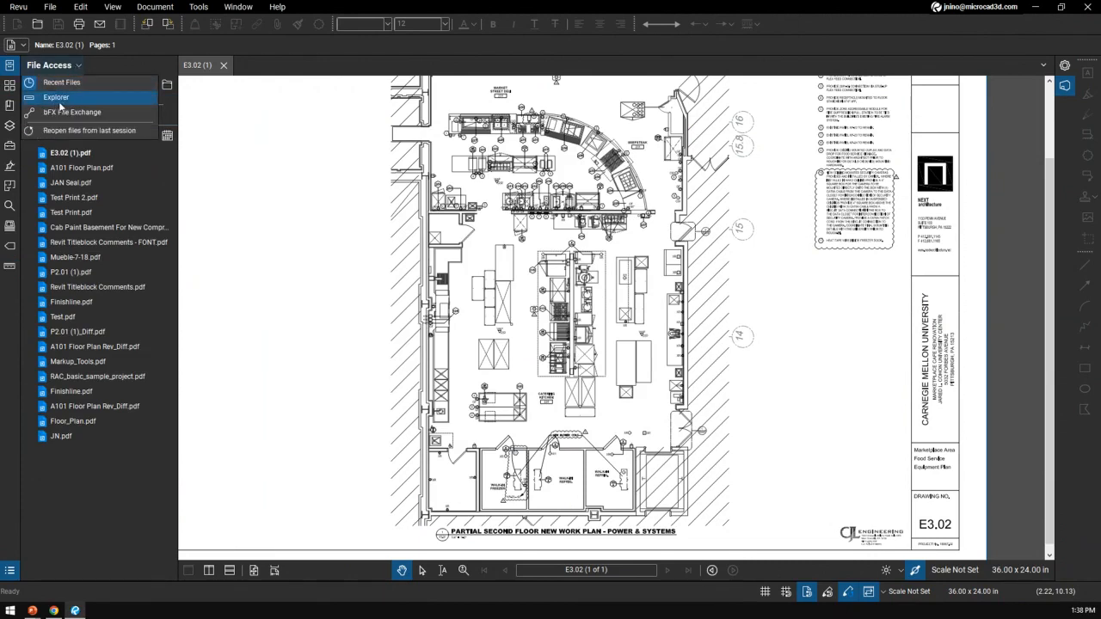
pyautogui.click(55, 102)
pyautogui.click(563, 326)
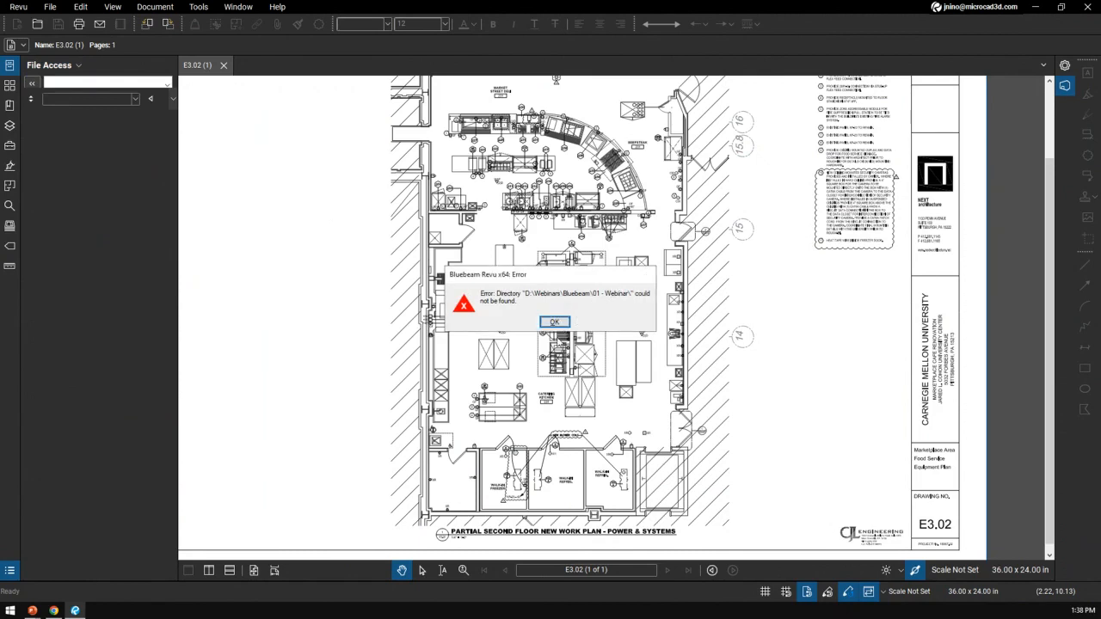
pyautogui.click(555, 322)
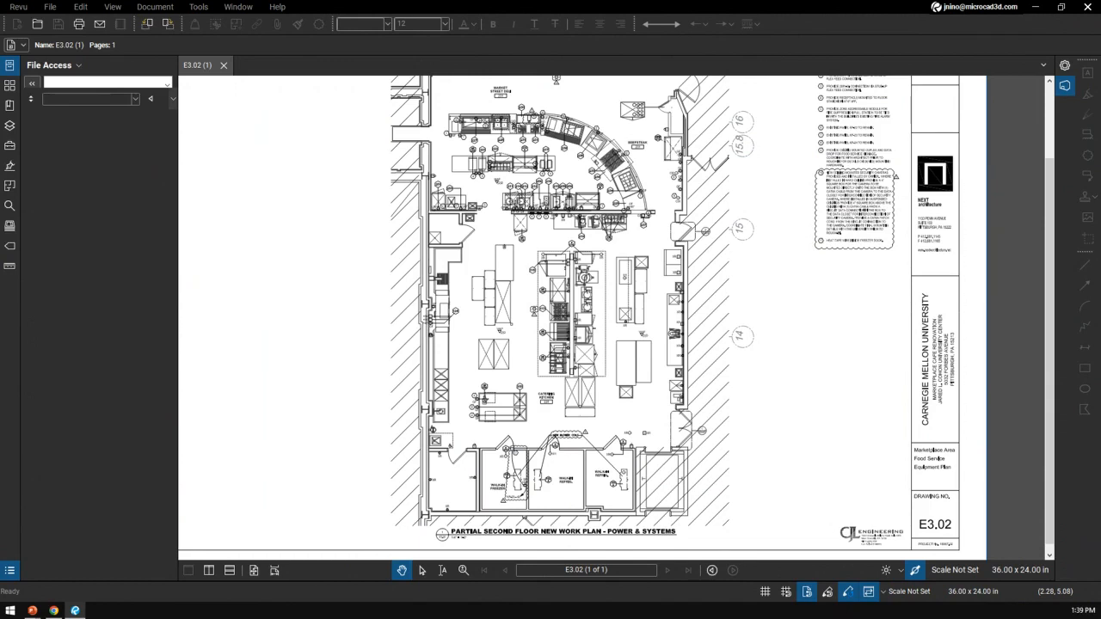
# - Open Revu's preferences and review the general Document settings
pyautogui.click(24, 9)
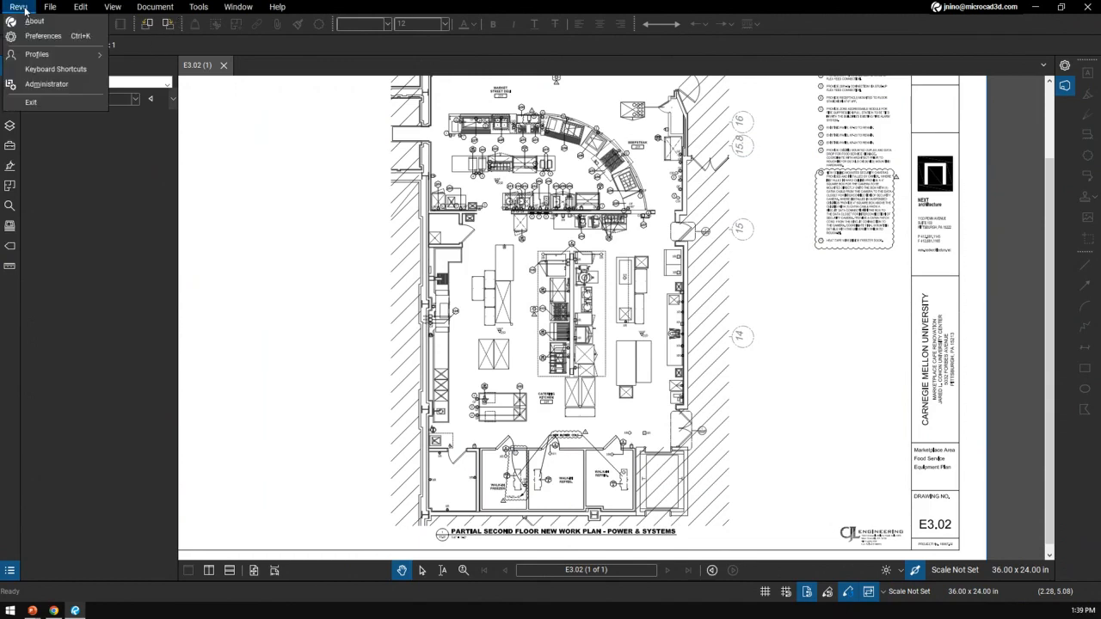
pyautogui.click(64, 39)
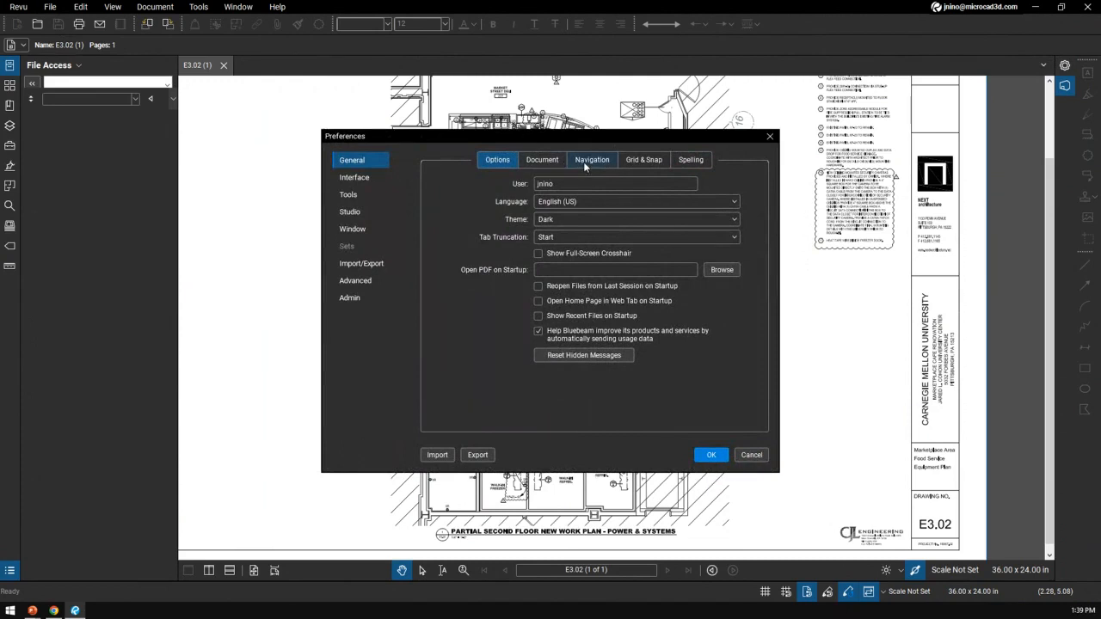
pyautogui.click(580, 160)
pyautogui.click(540, 163)
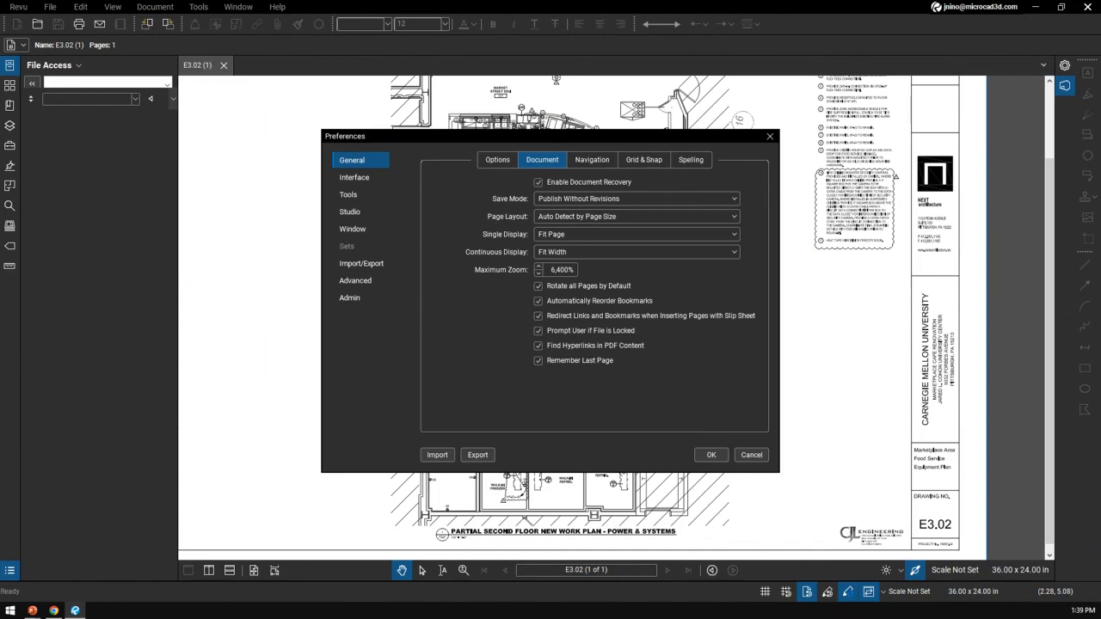
# - Switch to the browser and read the Revu 21 SharePoint integration article, comparing the SharePoint Extension with the SharePoint Add-In
pyautogui.moveTo(60, 241); pyautogui.dragTo(528, 4)
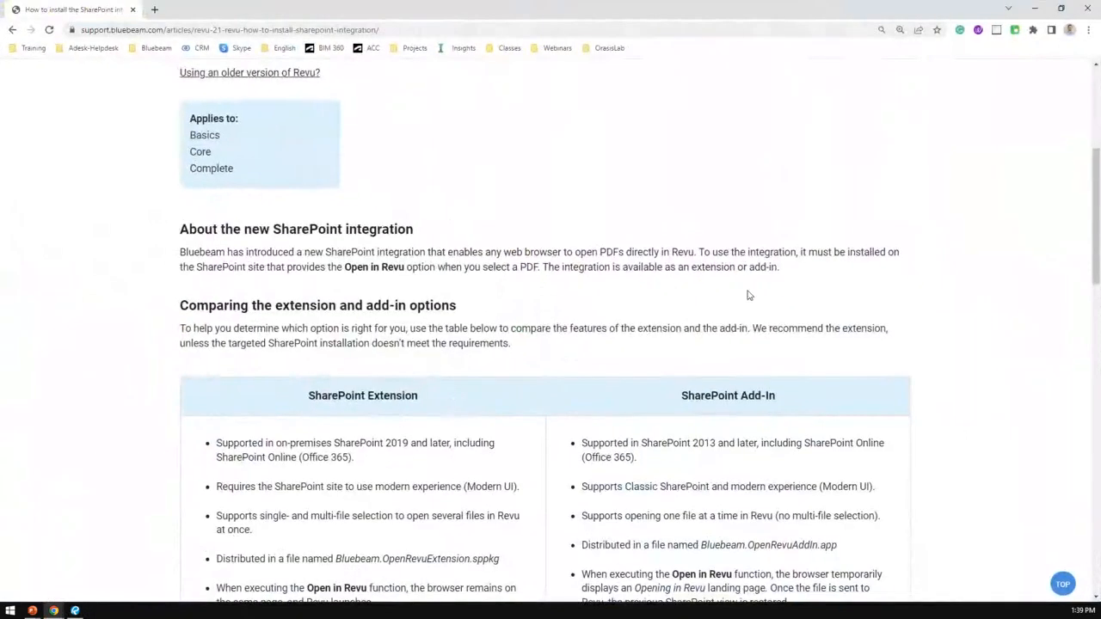
pyautogui.scroll(3, 749, 298)
pyautogui.scroll(-5, 749, 298)
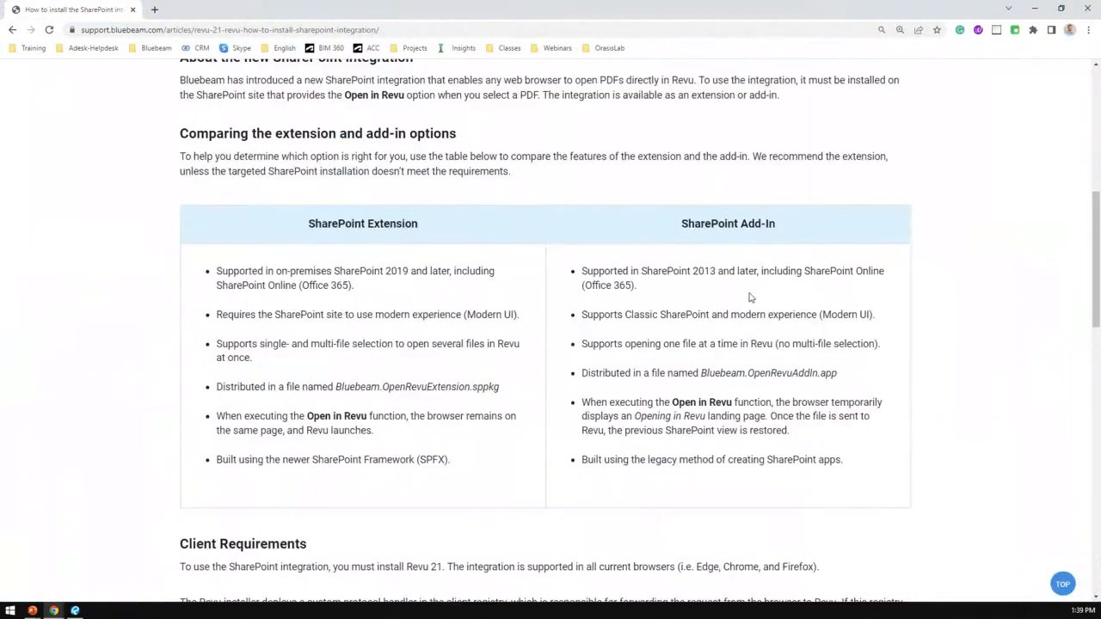
pyautogui.scroll(3, 749, 298)
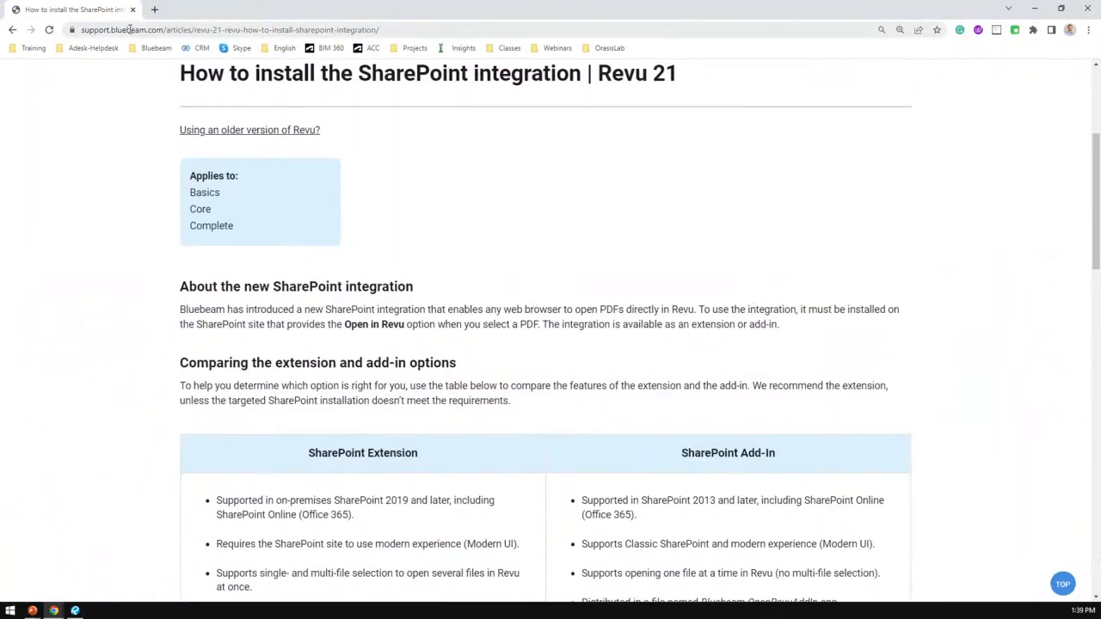
pyautogui.scroll(-1, 740, 365)
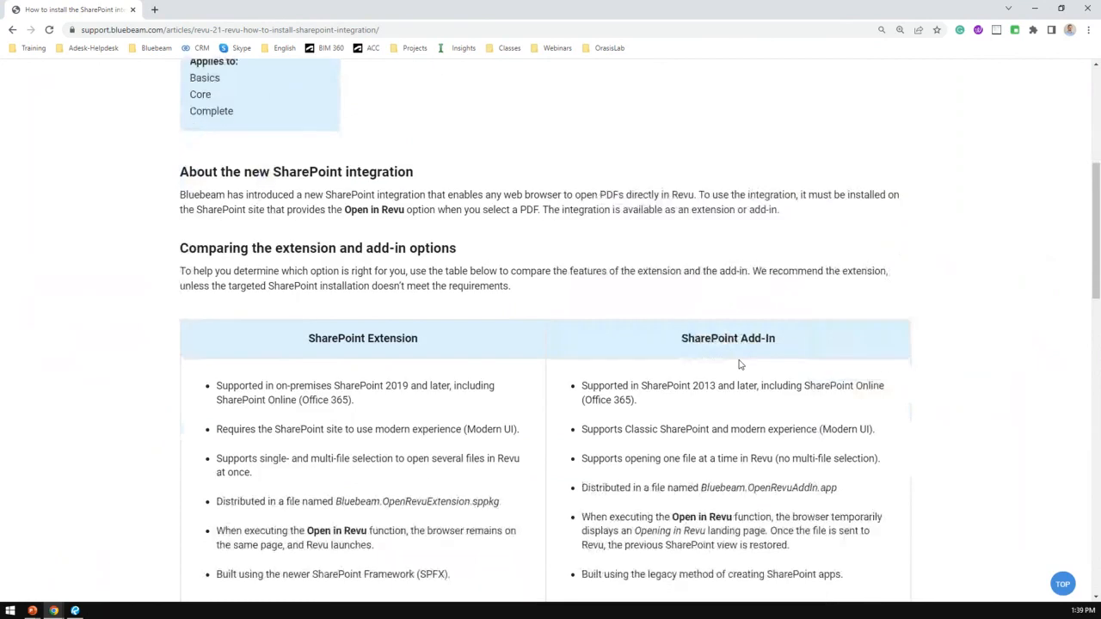
pyautogui.scroll(-1, 740, 365)
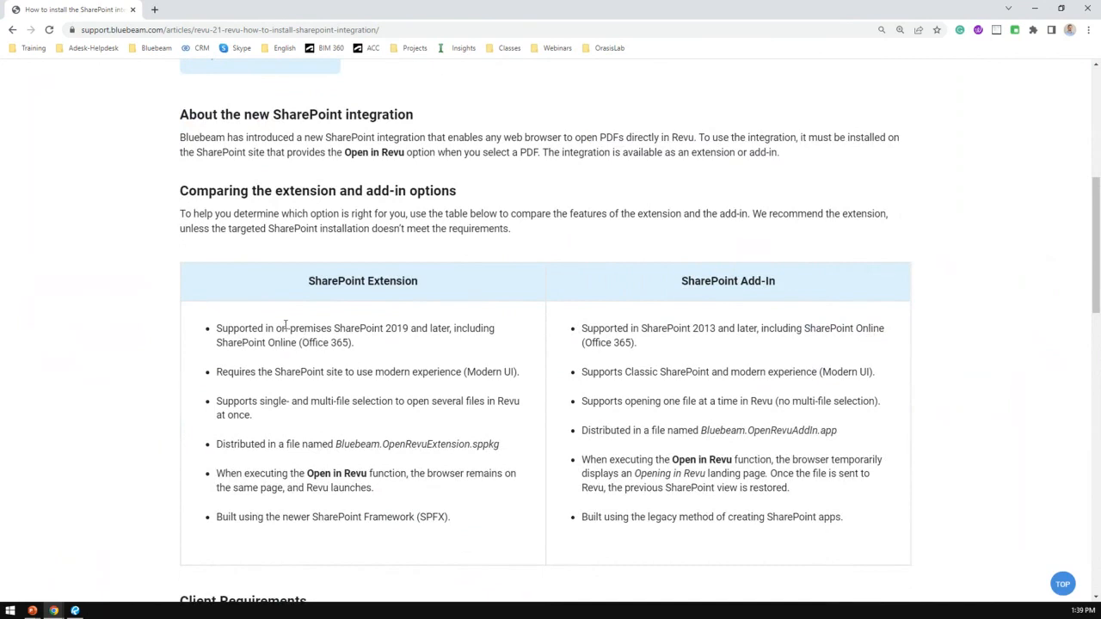
# - Read on through the SharePoint integration article, covering the extension and add-in comparison, the client requirements and the installation section
pyautogui.scroll(-1, 285, 325)
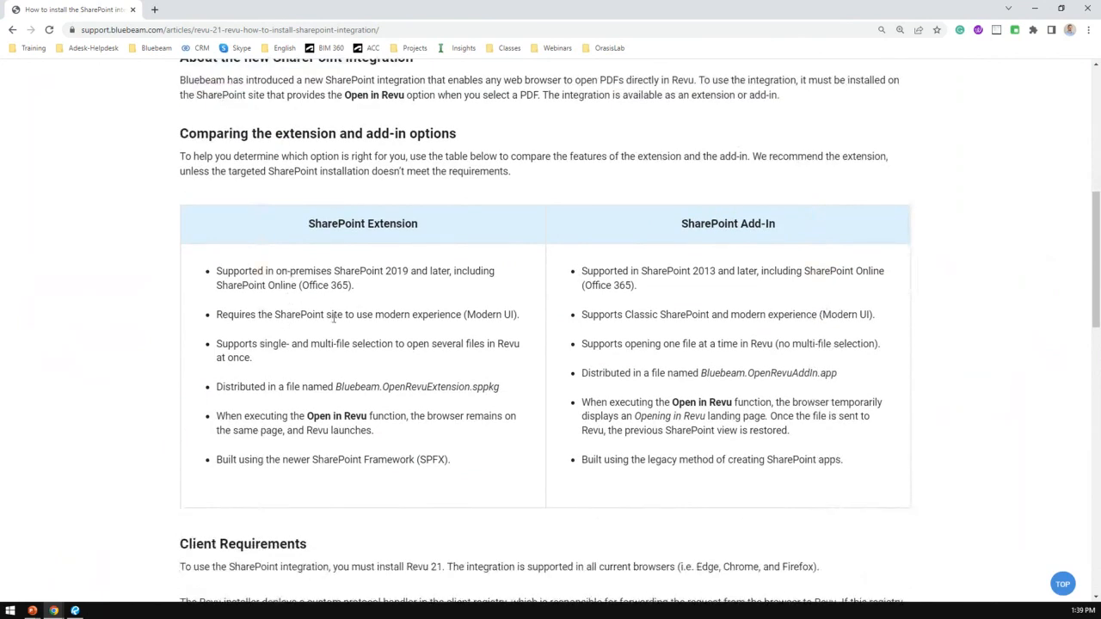
pyautogui.scroll(-1, 325, 335)
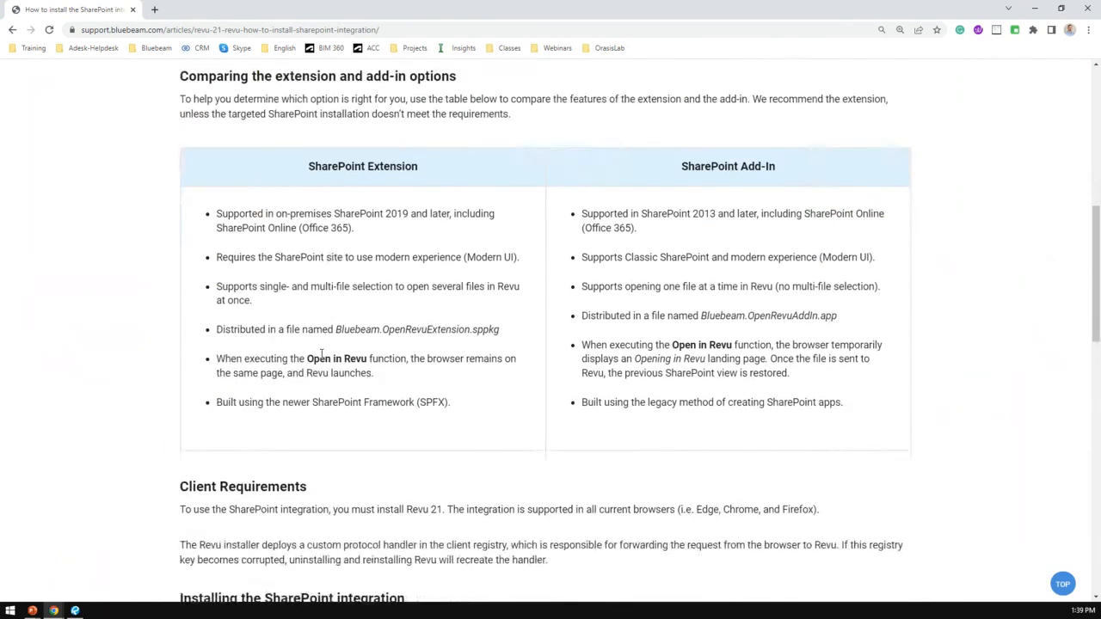
pyautogui.scroll(-2, 322, 353)
pyautogui.scroll(-6, 322, 354)
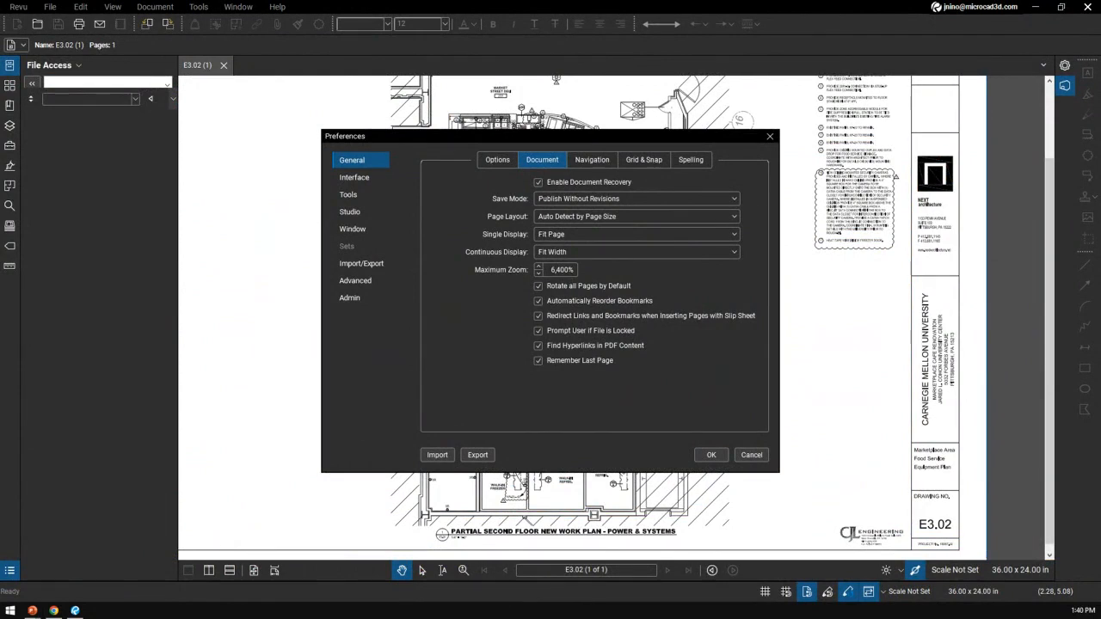
# - Close Revu's preferences without changes, switch to Bluebeam Cloud in the browser and open the project's dashboard
pyautogui.click(770, 137)
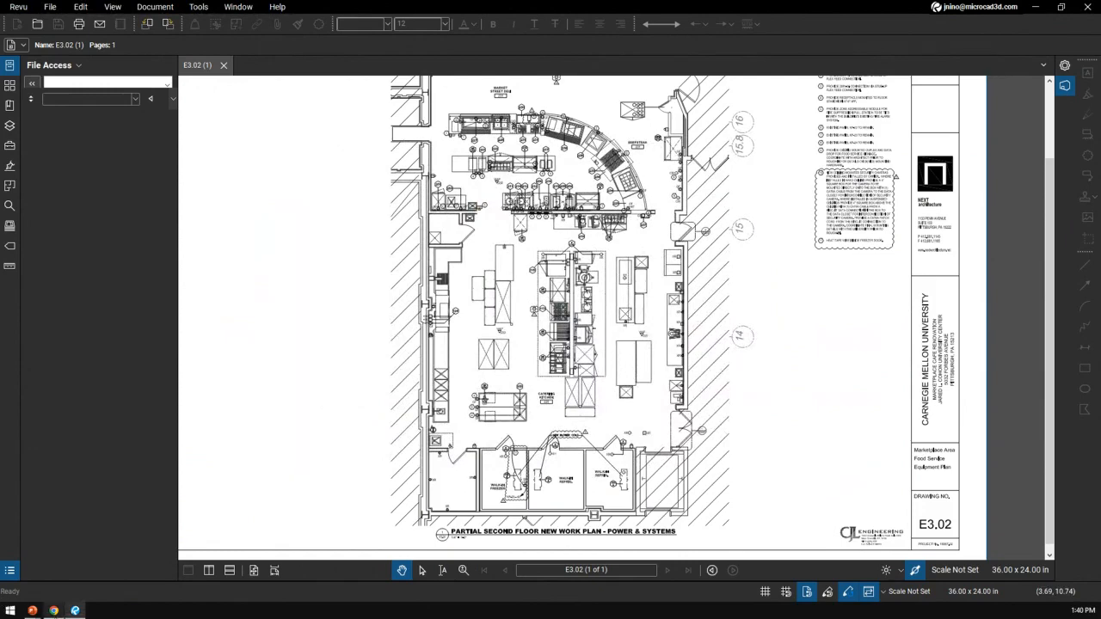
pyautogui.moveTo(53, 611)
pyautogui.click(60, 560)
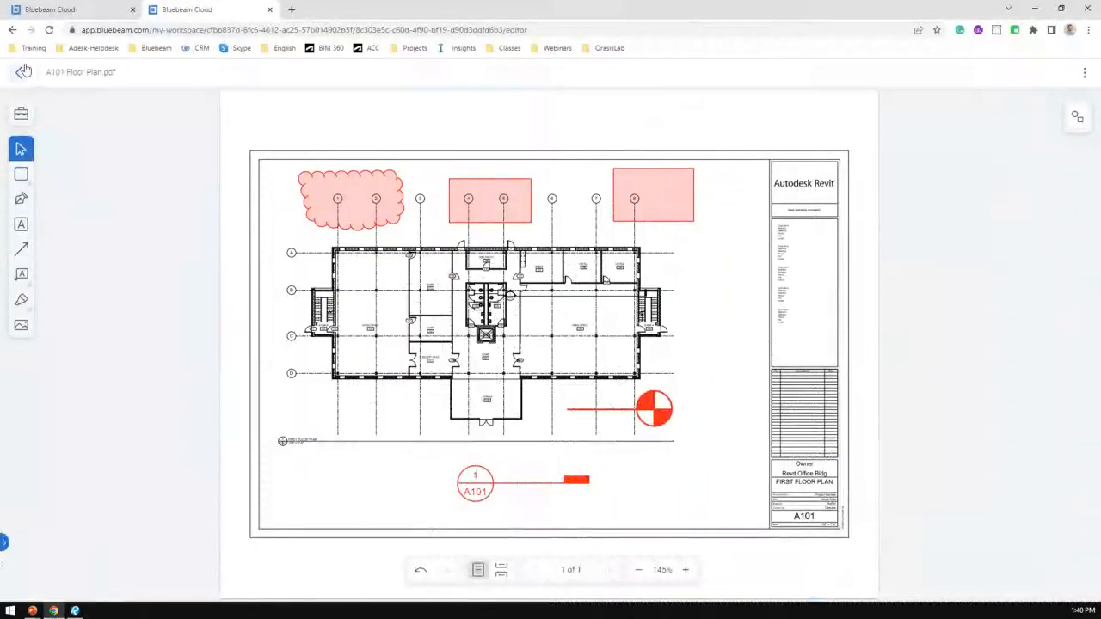
pyautogui.click(48, 9)
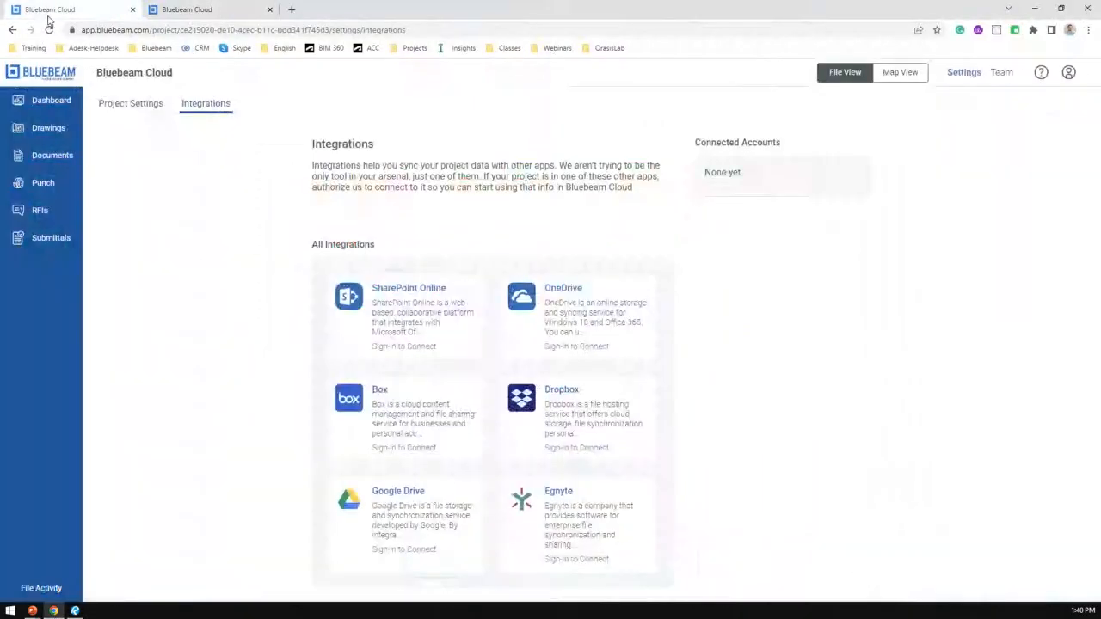
pyautogui.click(49, 102)
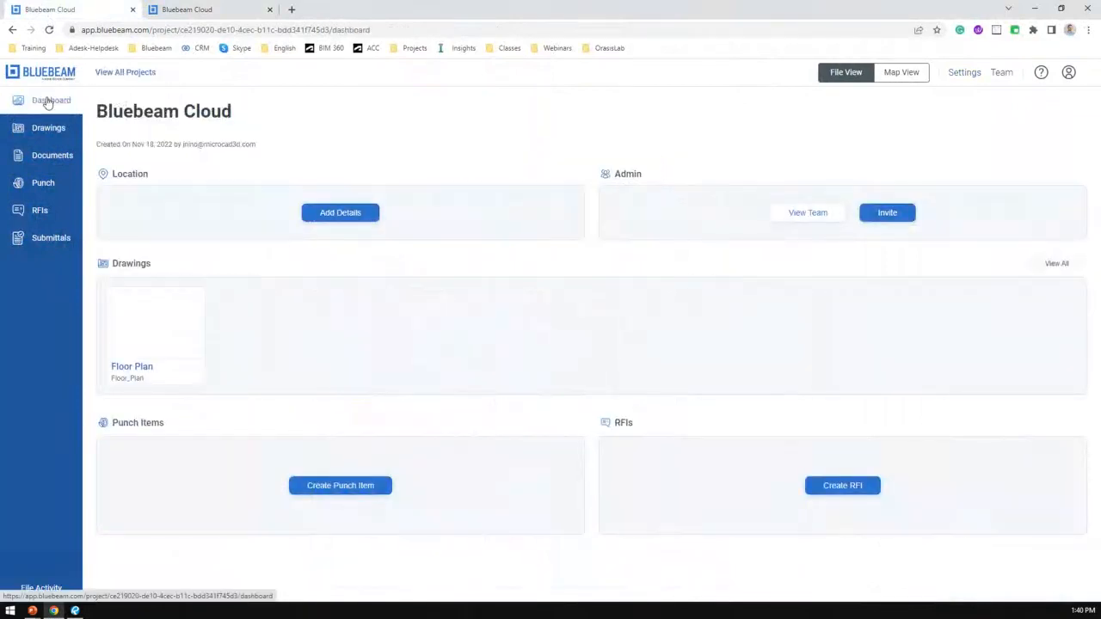
# - Open the project's location details, review the name, address and project code fields, and close the form without saving
pyautogui.click(340, 216)
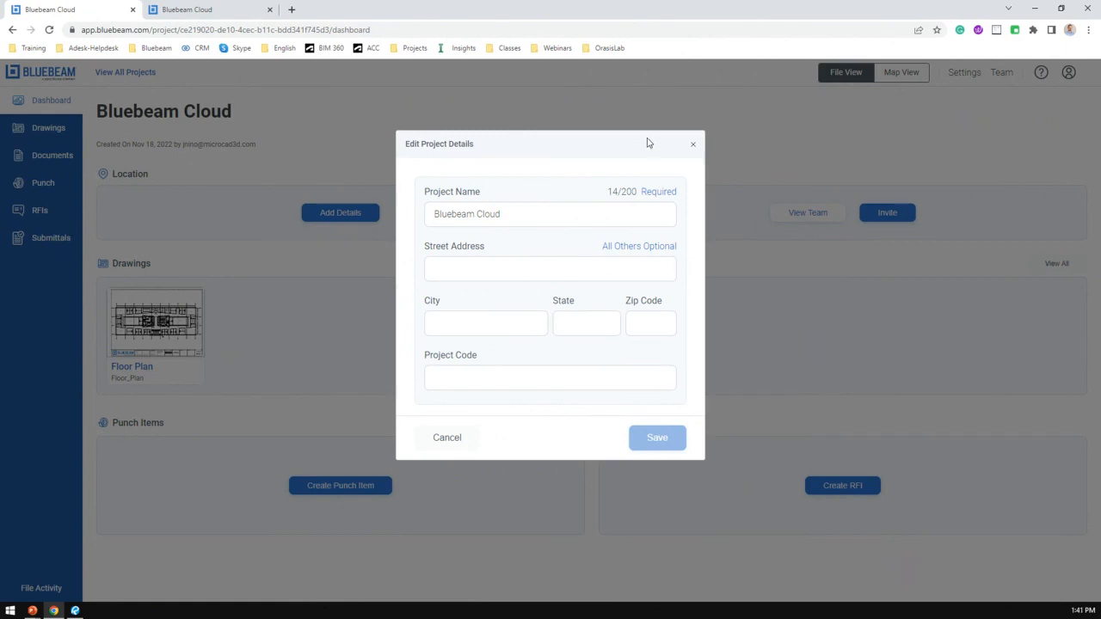
pyautogui.click(694, 148)
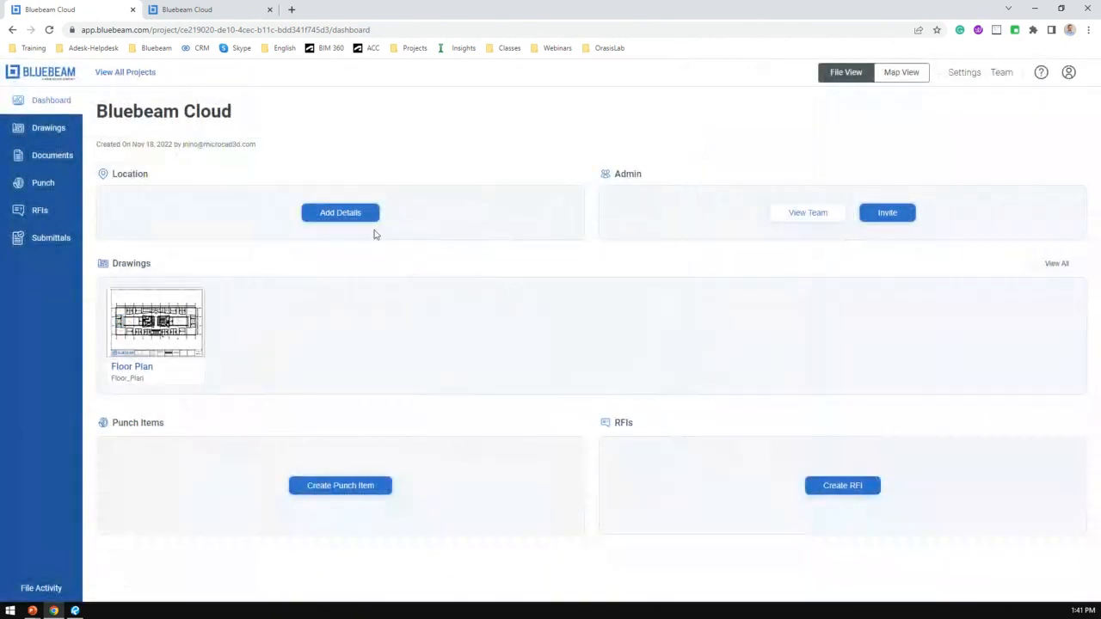
pyautogui.click(246, 222)
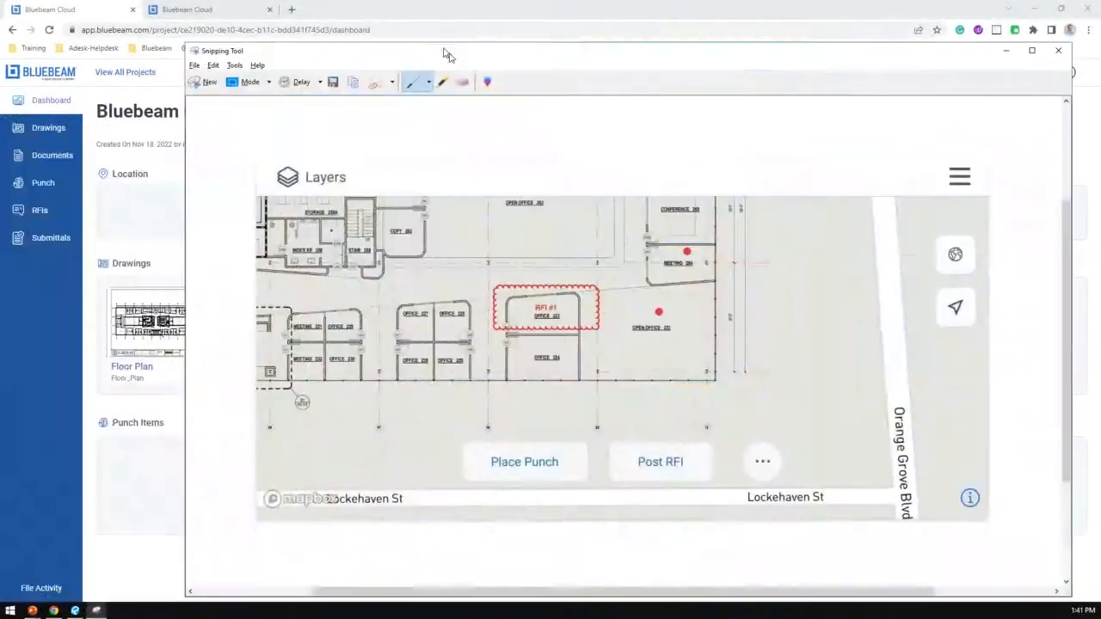
# - Draw red arrows along Orange Grove Blvd and Lockehaven St on the captured map in Snipping Tool, and leave that snip
pyautogui.moveTo(447, 54); pyautogui.dragTo(407, 40)
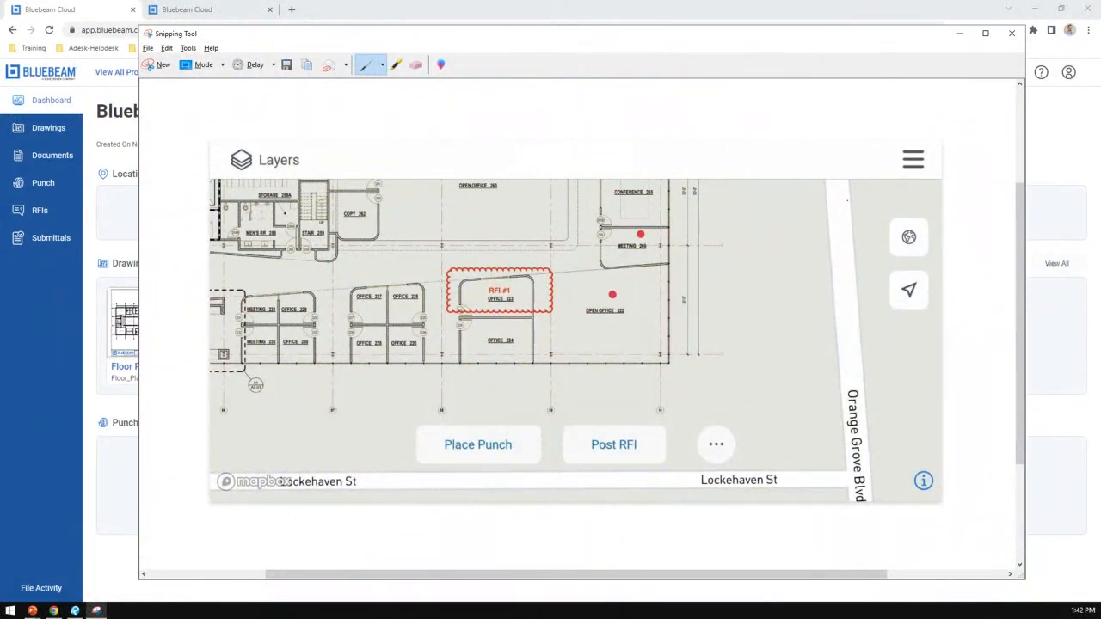
pyautogui.moveTo(839, 198); pyautogui.dragTo(855, 384)
pyautogui.moveTo(833, 482)
pyautogui.mouseDown()
pyautogui.moveTo(797, 483)
pyautogui.moveTo(809, 494)
pyautogui.mouseUp()
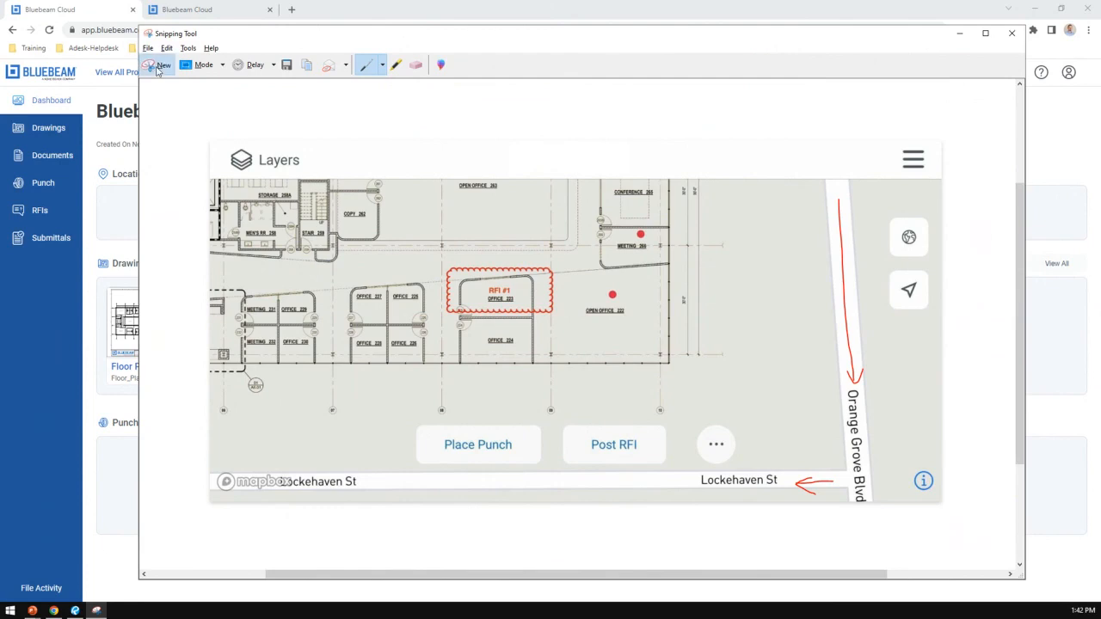
pyautogui.hotkey('alt', 'F4')
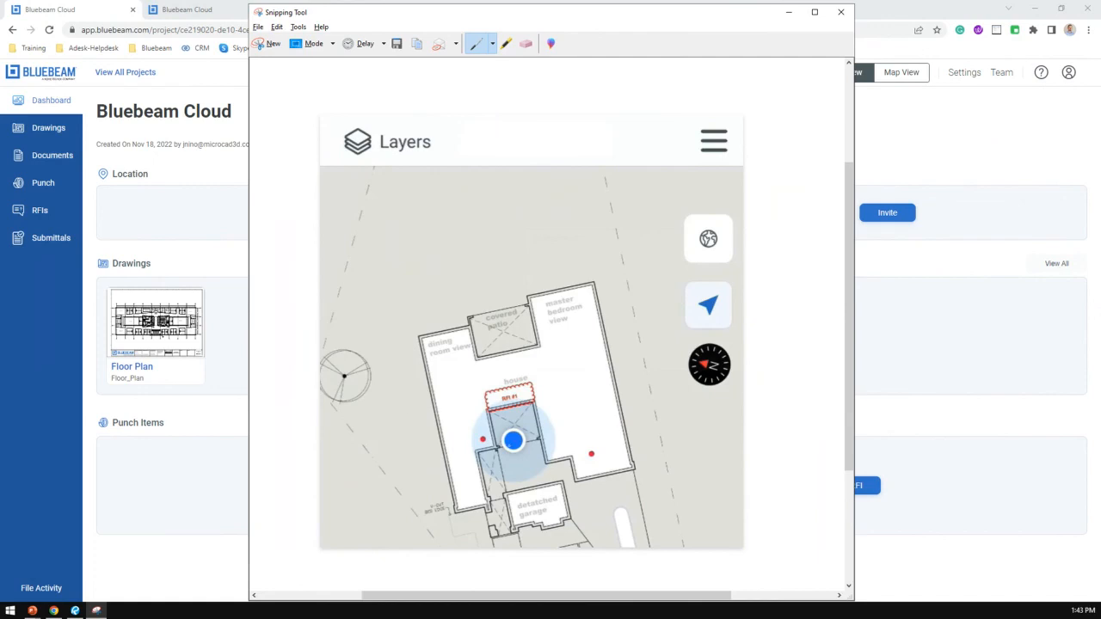
# - Mark the house plan snip with red arrows beside the location dot, across the house and at the globe icon, and show the desktop
pyautogui.scroll(-1, 532, 336)
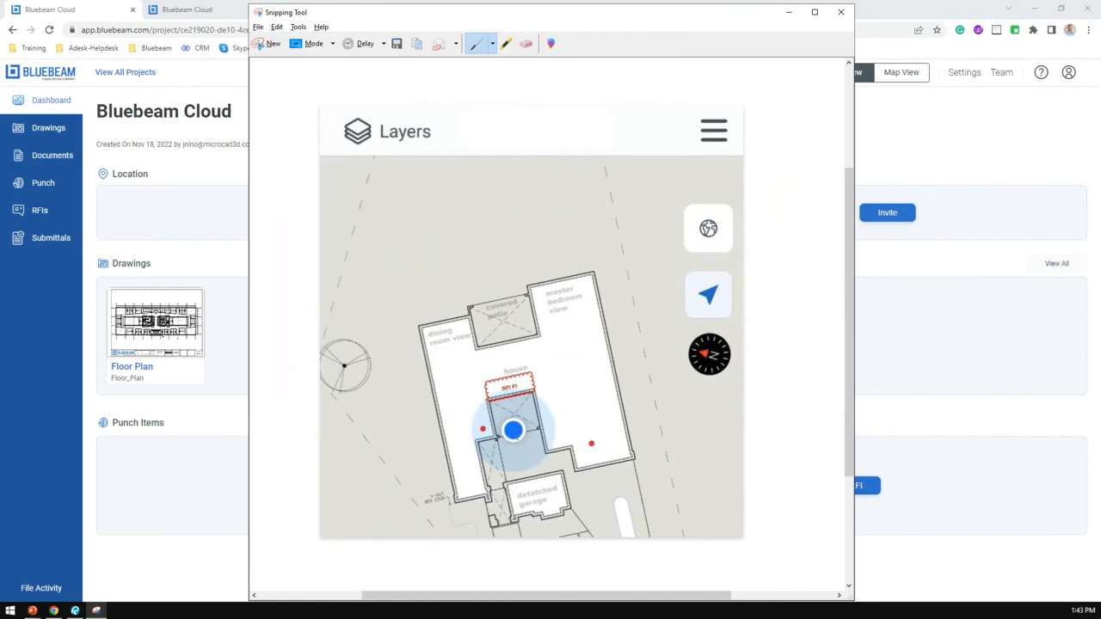
pyautogui.moveTo(499, 435)
pyautogui.mouseDown()
pyautogui.moveTo(465, 418)
pyautogui.moveTo(487, 406)
pyautogui.mouseUp()
pyautogui.moveTo(527, 355)
pyautogui.mouseDown()
pyautogui.moveTo(579, 391)
pyautogui.moveTo(586, 379)
pyautogui.mouseUp()
pyautogui.moveTo(641, 242)
pyautogui.mouseDown()
pyautogui.moveTo(684, 240)
pyautogui.moveTo(684, 255)
pyautogui.mouseUp()
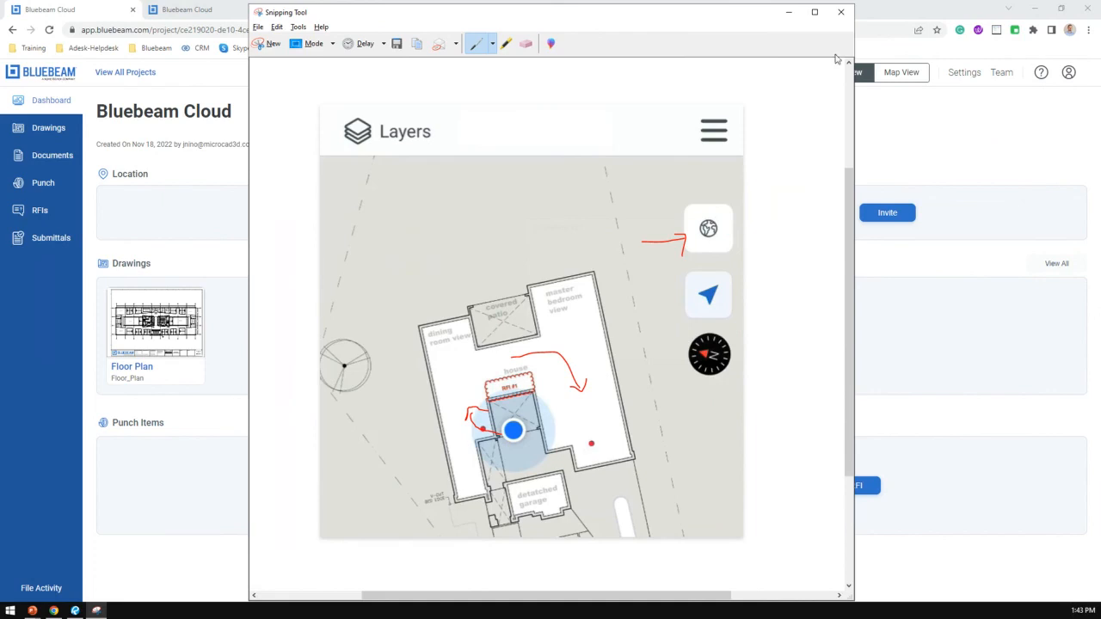
pyautogui.click(789, 12)
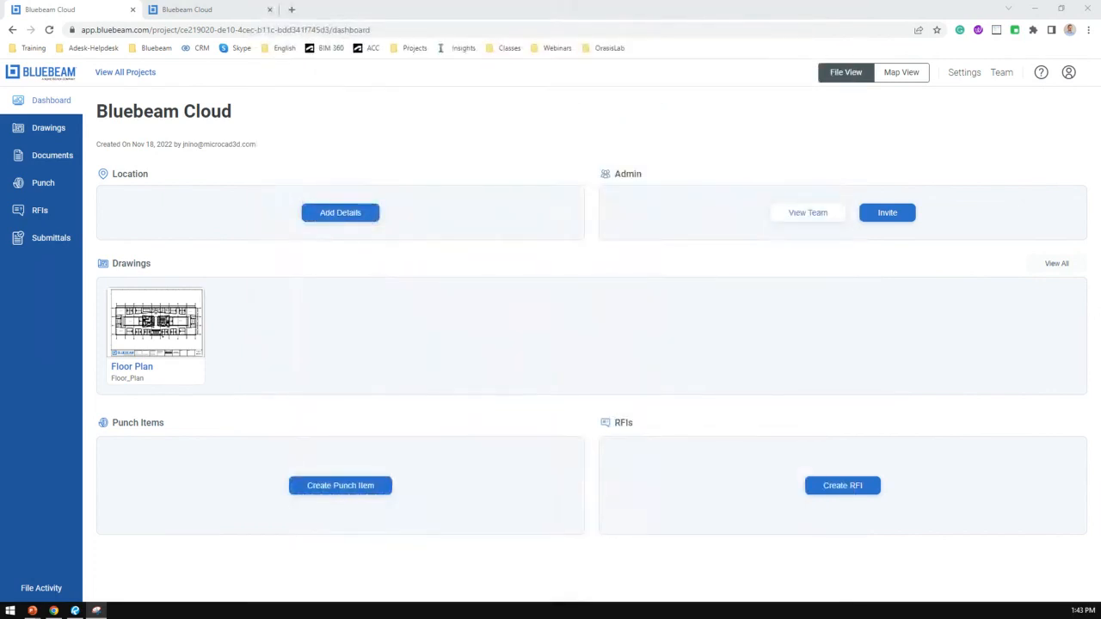
pyautogui.press('super+d')
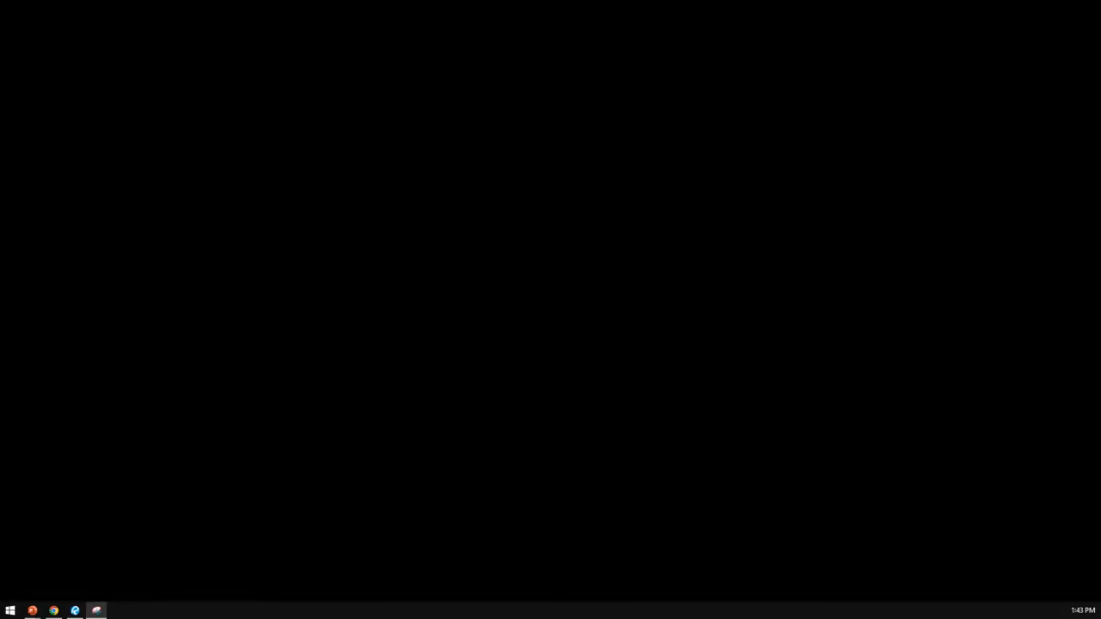